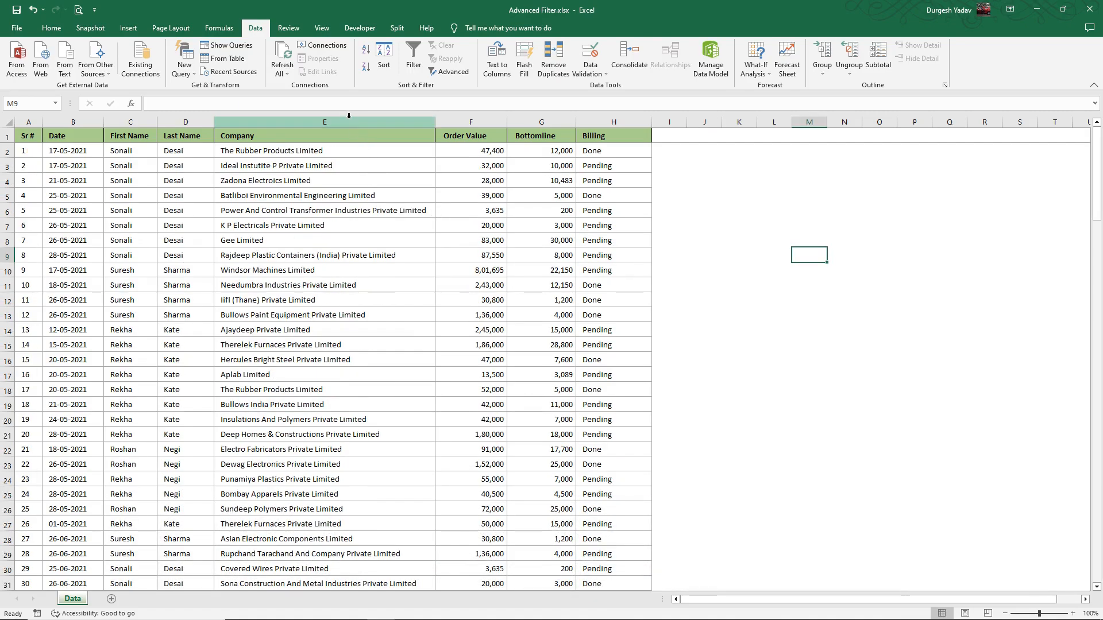
- Find all cells containing "Pvt Ltd" in the Company column
{"action": "left_click", "coordinate": [348, 115]}
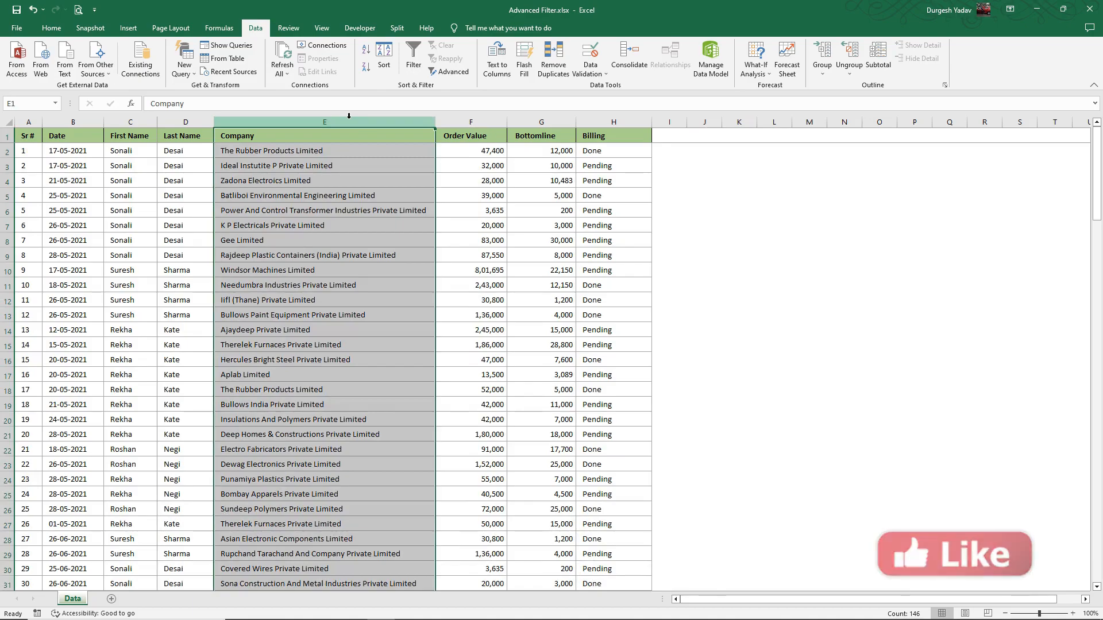
{"action": "key", "text": "ctrl+f"}
{"action": "left_click_drag", "start_coordinate": [550, 409], "coordinate": [350, 232]}
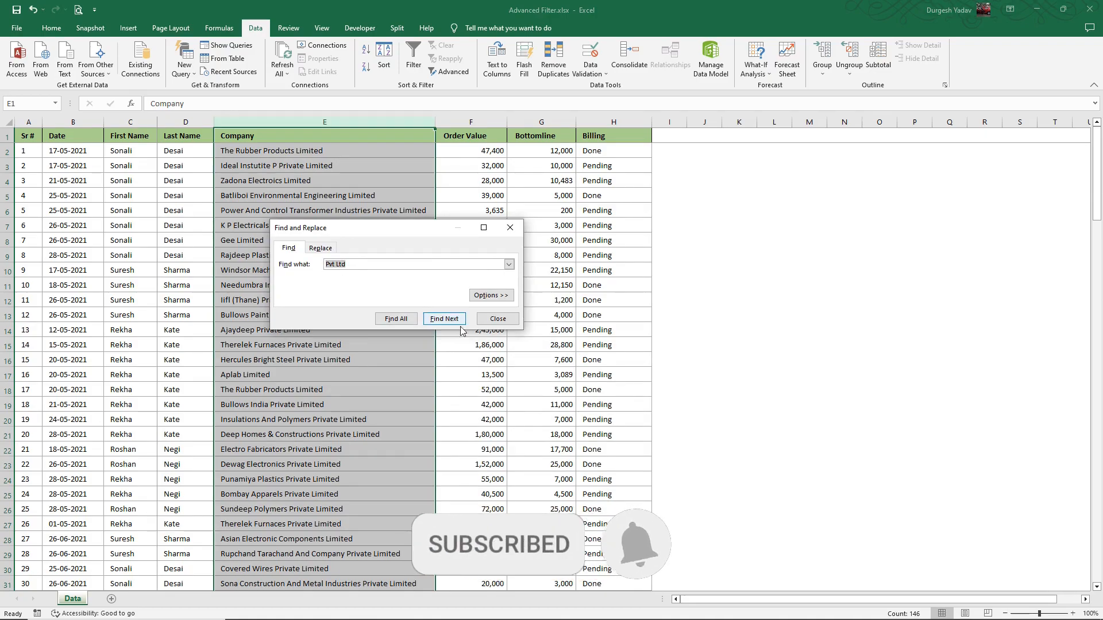
{"action": "left_click", "coordinate": [393, 319]}
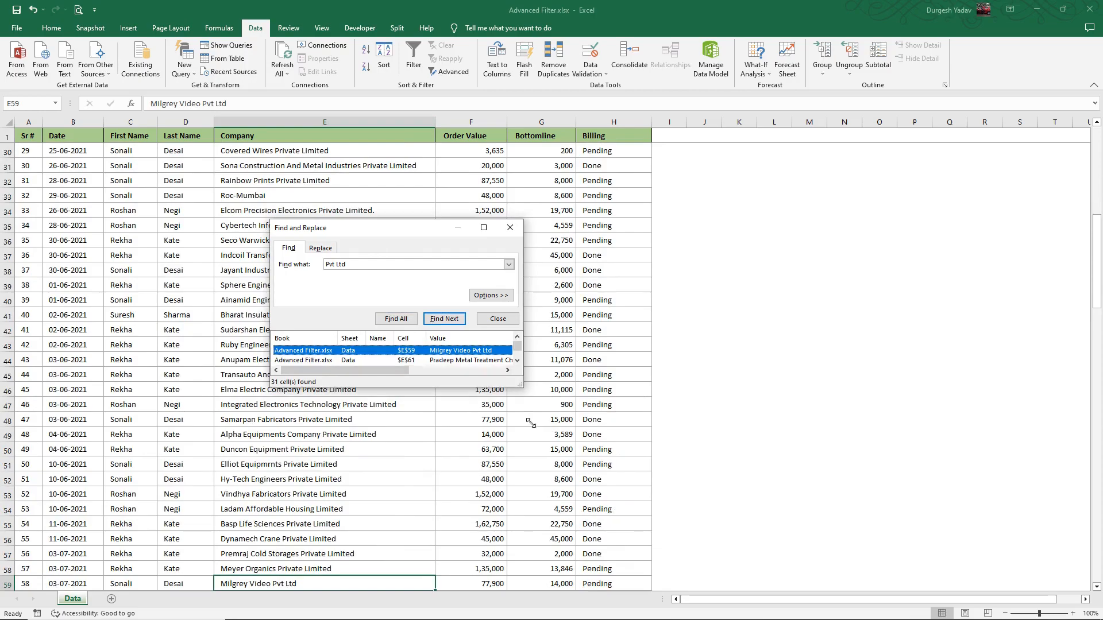
- Enlarge the search results list and select all matches to review them in the sheet, closing the search at the end
{"action": "left_click_drag", "start_coordinate": [524, 383], "coordinate": [572, 520]}
{"action": "left_click", "coordinate": [504, 371]}
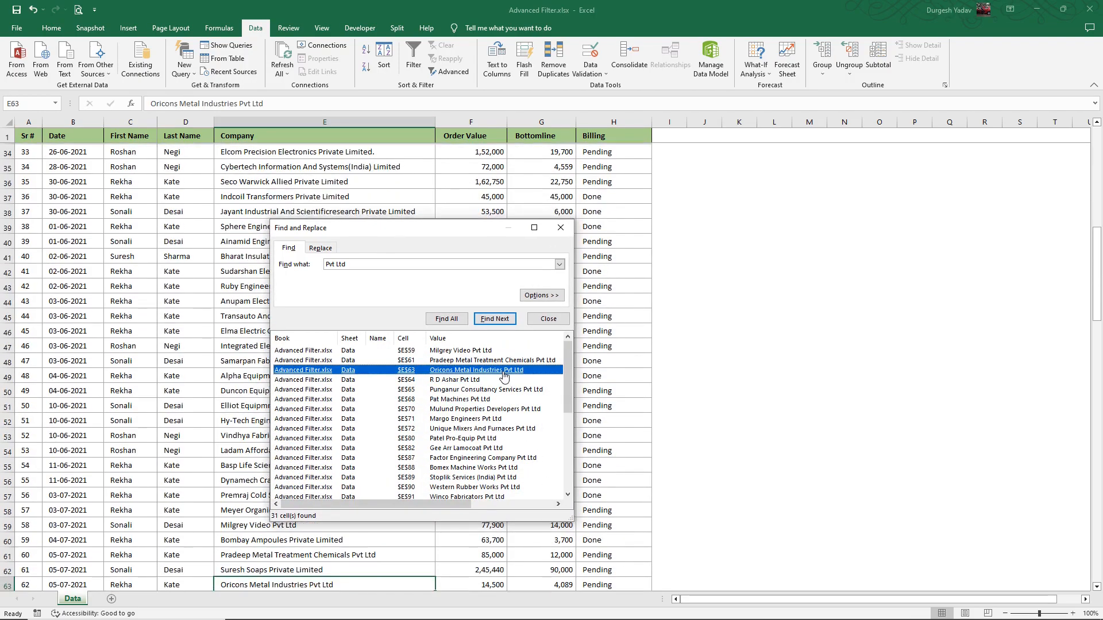
{"action": "key", "text": "ctrl+a"}
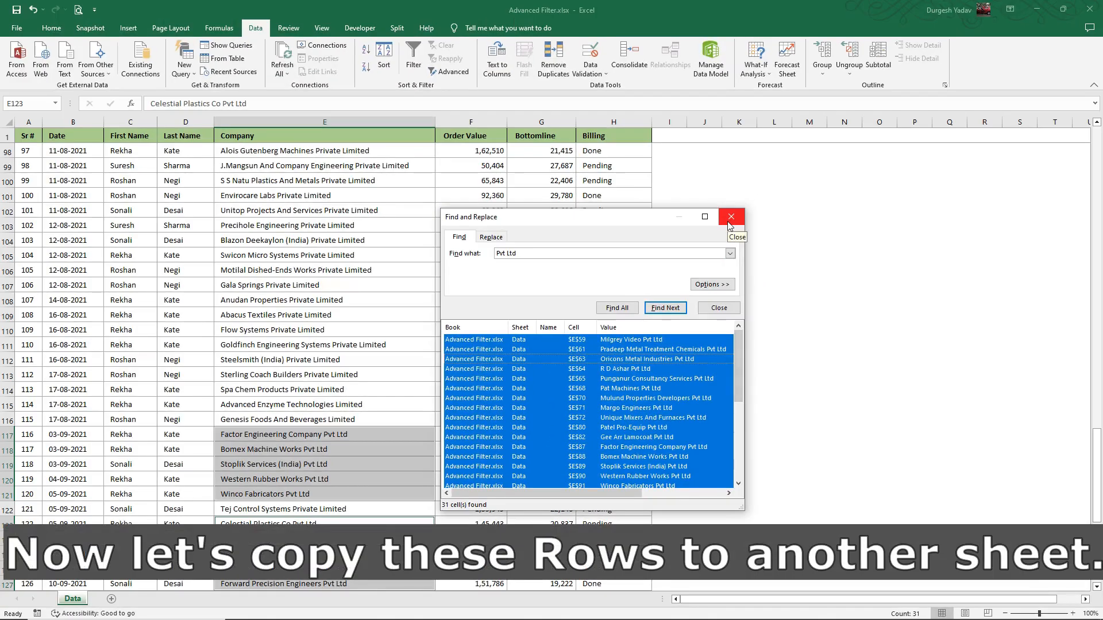
{"action": "left_click", "coordinate": [729, 222]}
{"action": "left_click", "coordinate": [350, 228]}
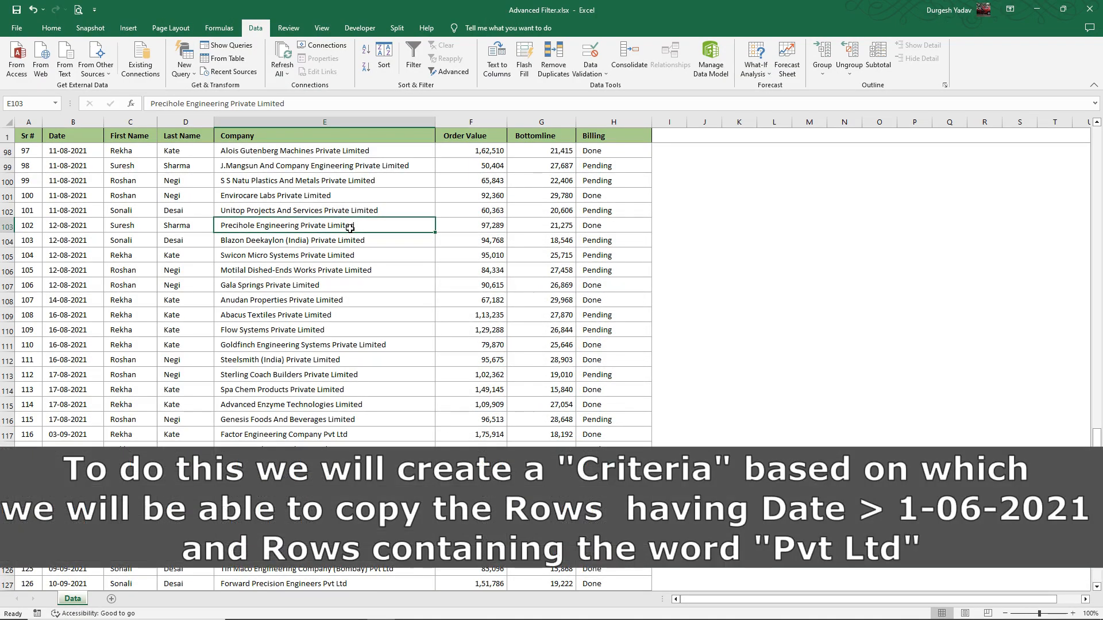
- Add the criteria headers Date in I1 and Company in J1, and widen columns I and J
{"action": "scroll", "coordinate": [679, 286], "scroll_direction": "up", "scroll_amount": 20}
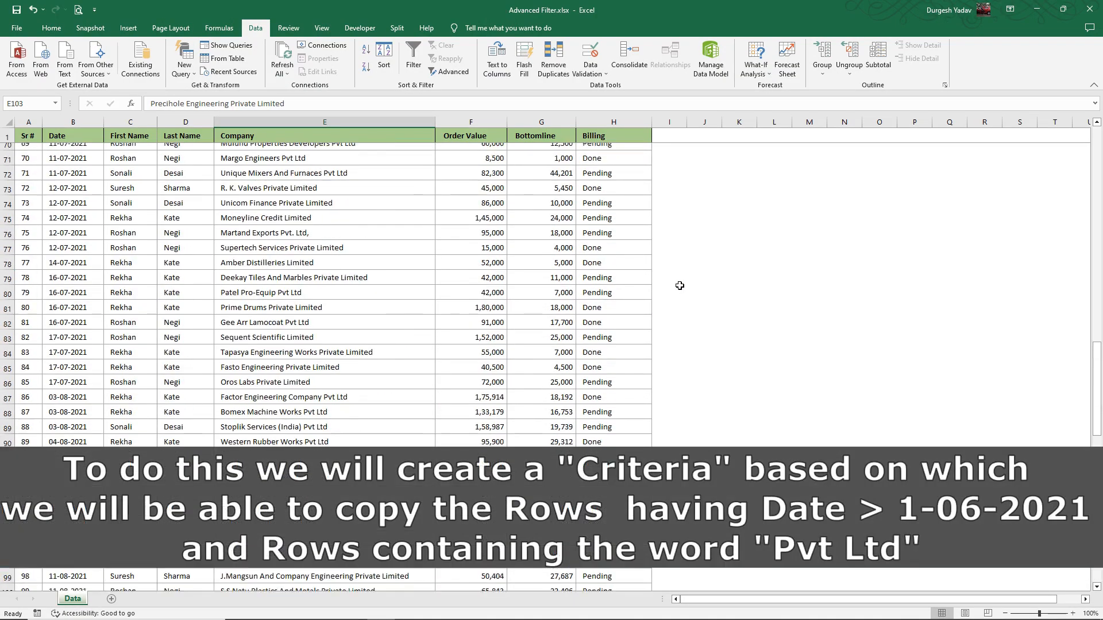
{"action": "scroll", "coordinate": [680, 285], "scroll_direction": "up", "scroll_amount": 8}
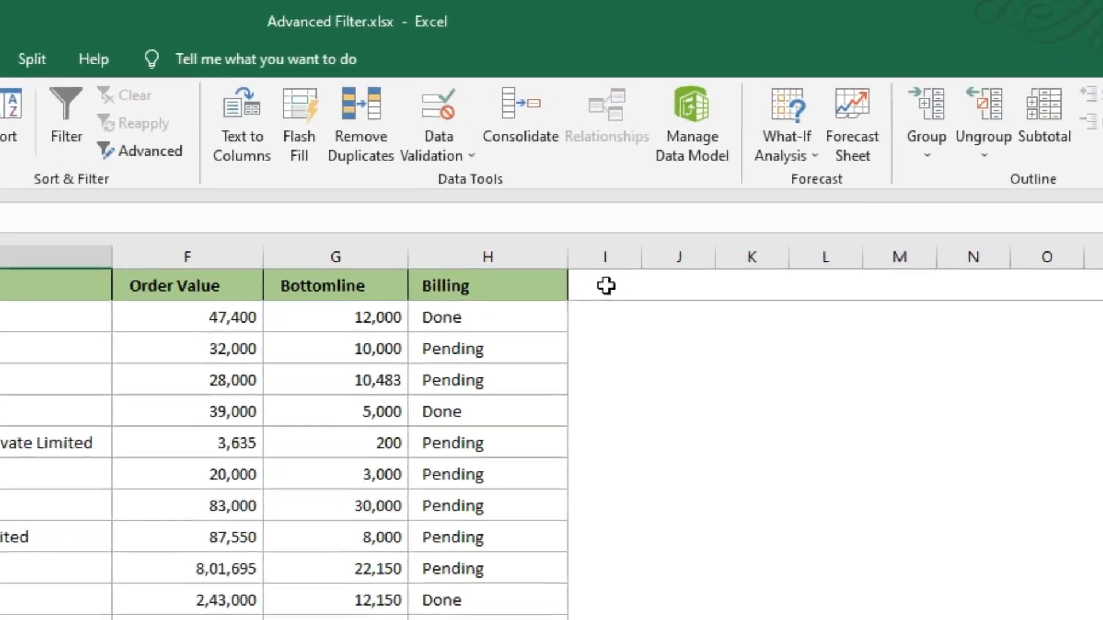
{"action": "left_click", "coordinate": [670, 138]}
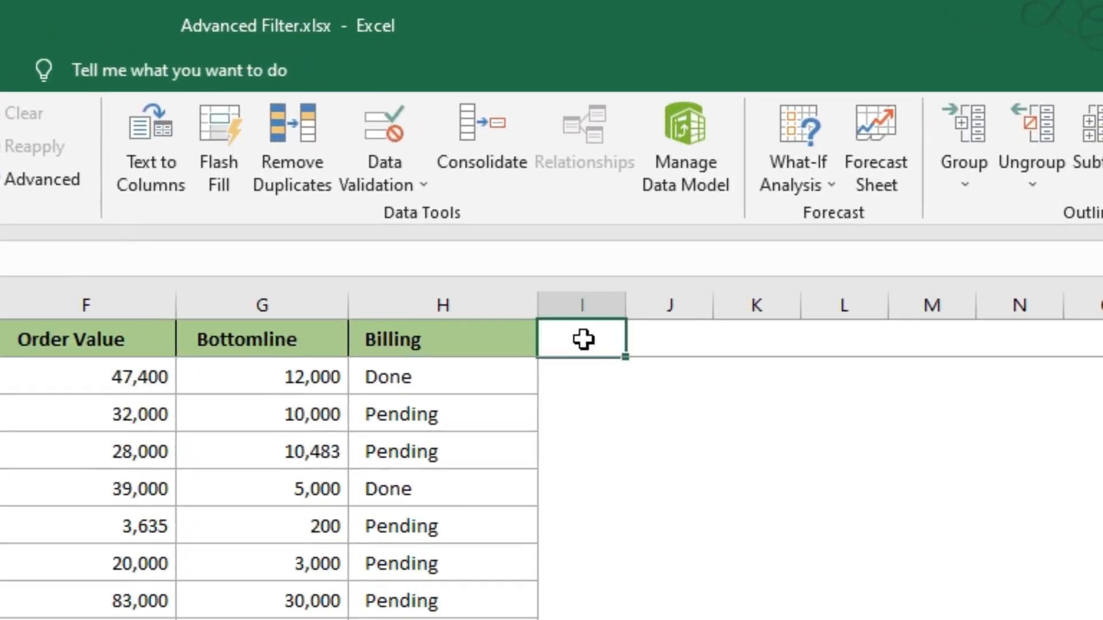
{"action": "type", "text": "Date"}
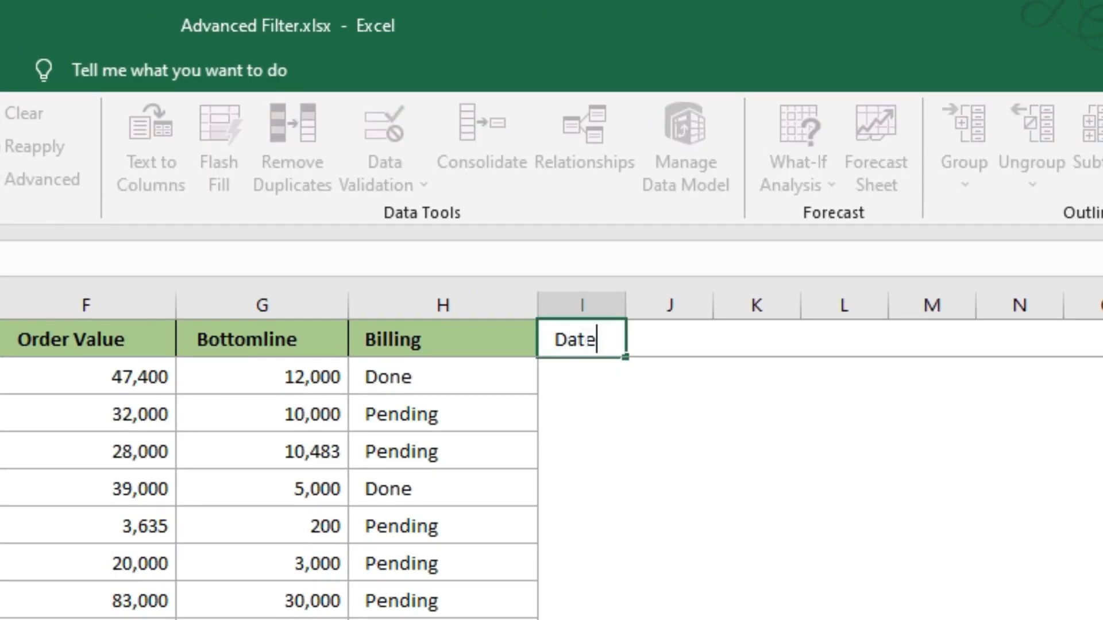
{"action": "left_click", "coordinate": [688, 329]}
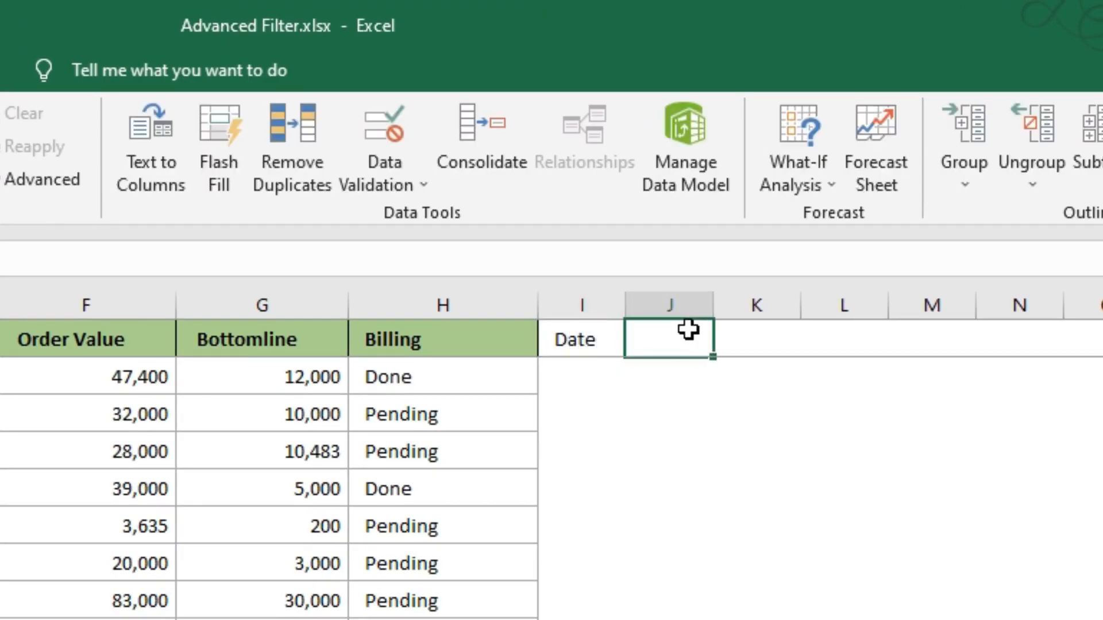
{"action": "type", "text": "Company"}
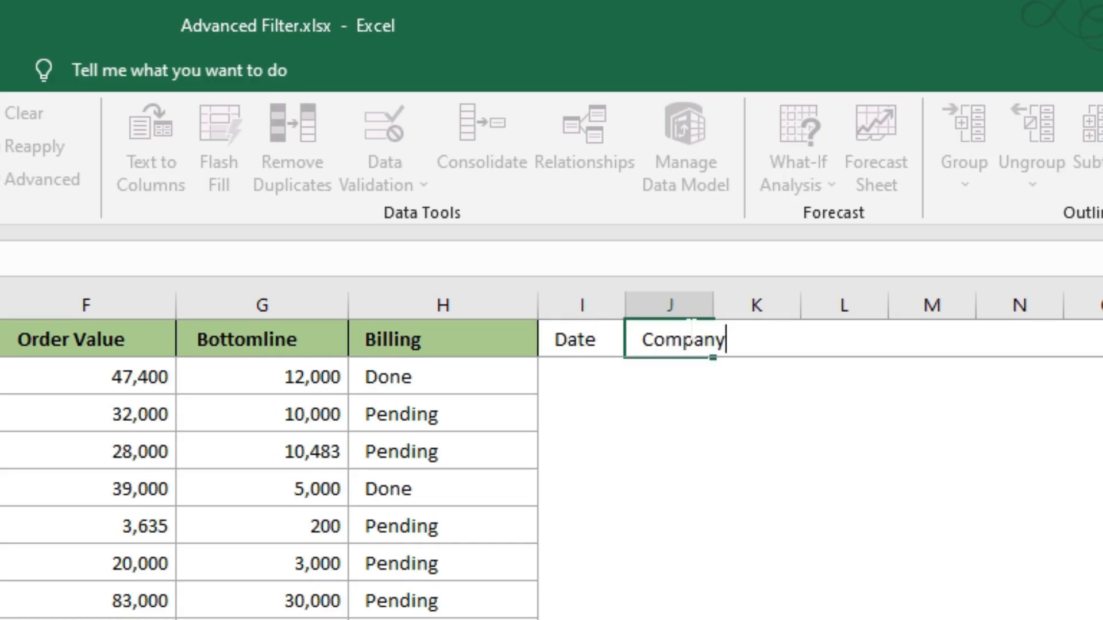
{"action": "key", "text": "Return"}
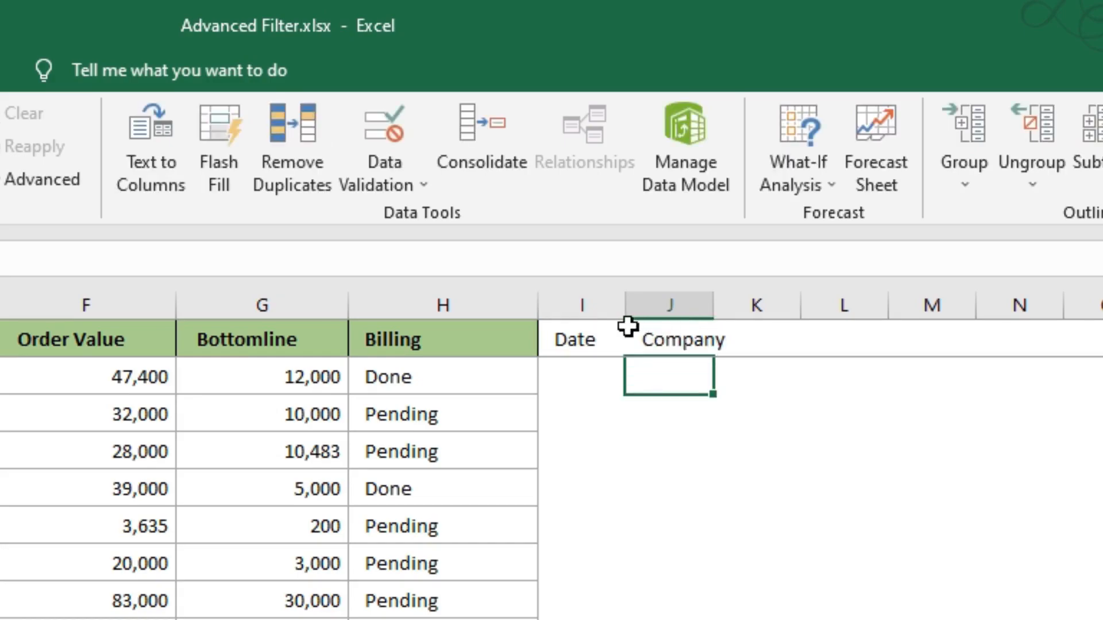
{"action": "left_click_drag", "start_coordinate": [626, 305], "coordinate": [684, 312]}
{"action": "left_click_drag", "start_coordinate": [770, 311], "coordinate": [897, 313]}
- Enter the criteria >01-06-2021 under Date in I2 and *Pvt Ltd* under Company in J2
{"action": "left_click", "coordinate": [622, 377]}
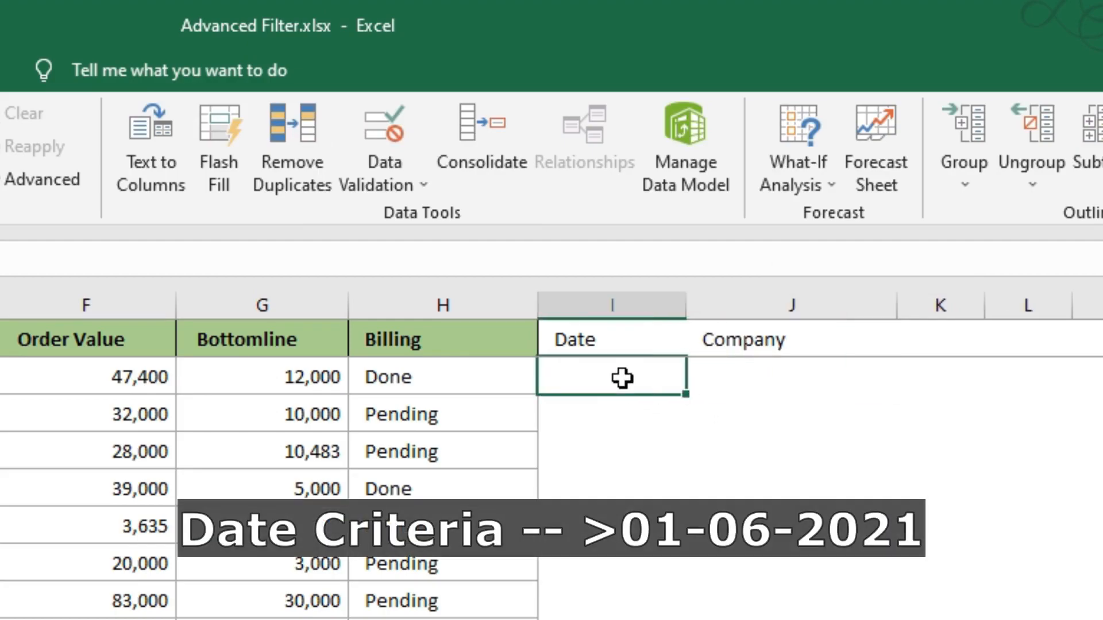
{"action": "type", "text": ">01-06-2021"}
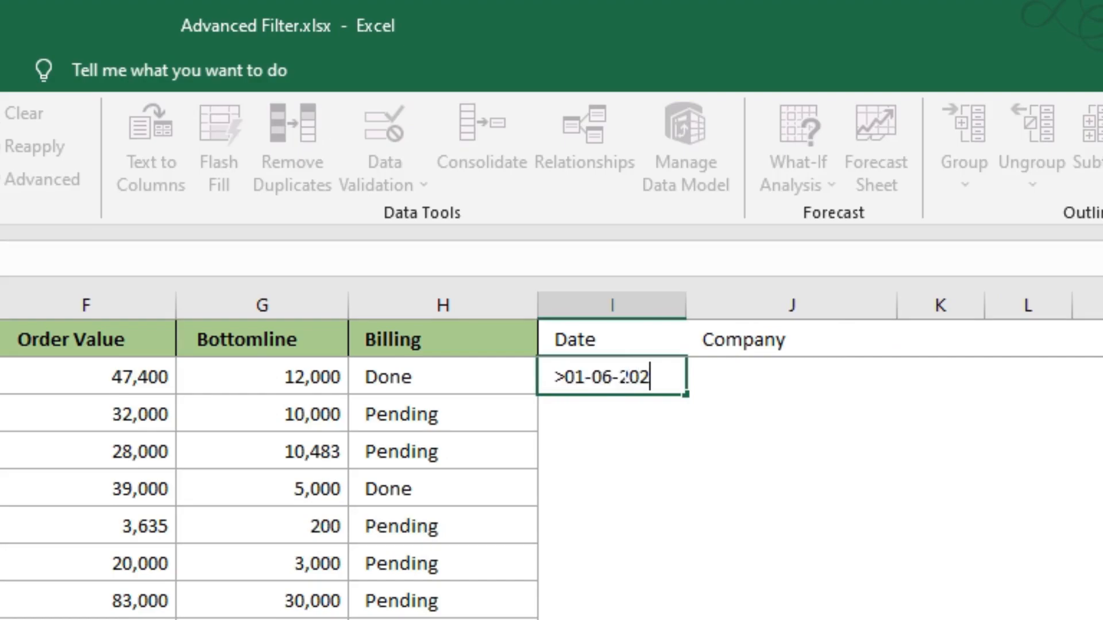
{"action": "key", "text": "Return"}
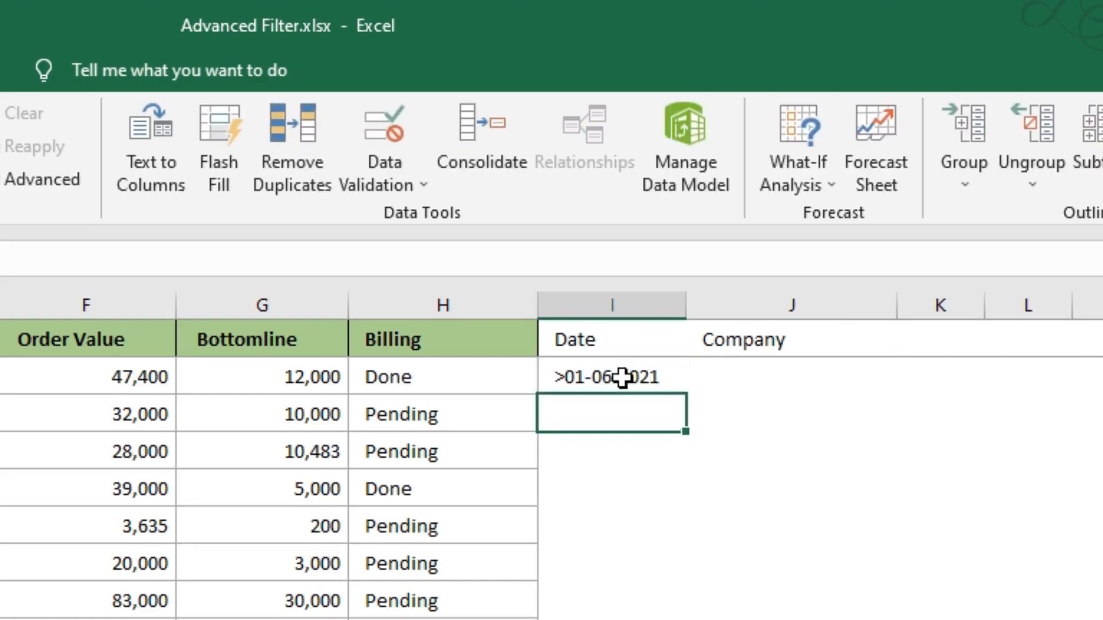
{"action": "left_click", "coordinate": [735, 375]}
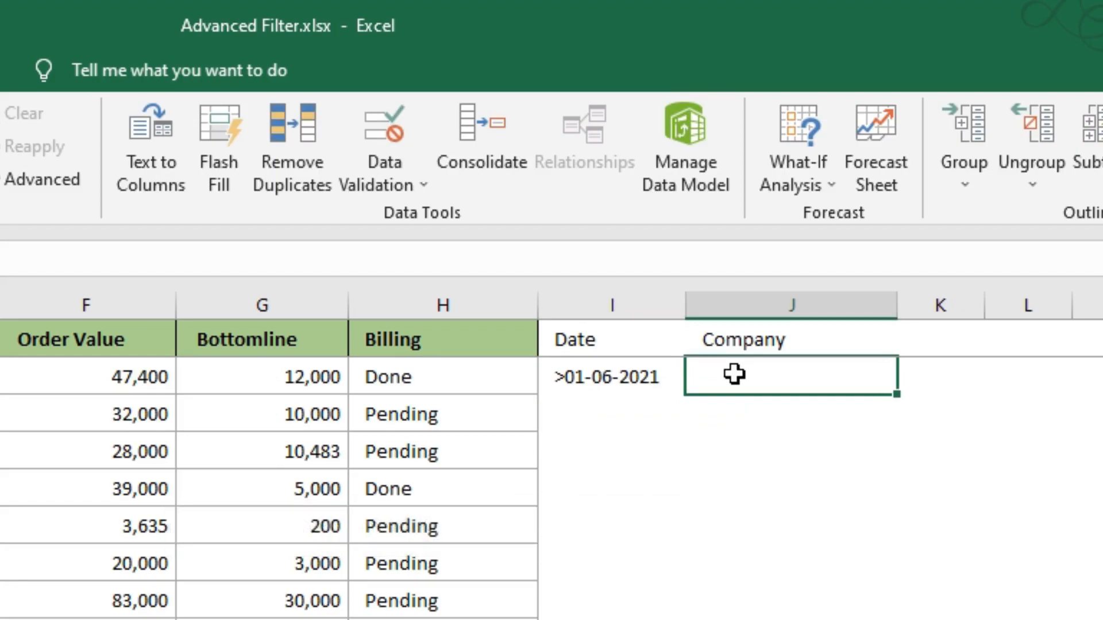
{"action": "type", "text": "P"}
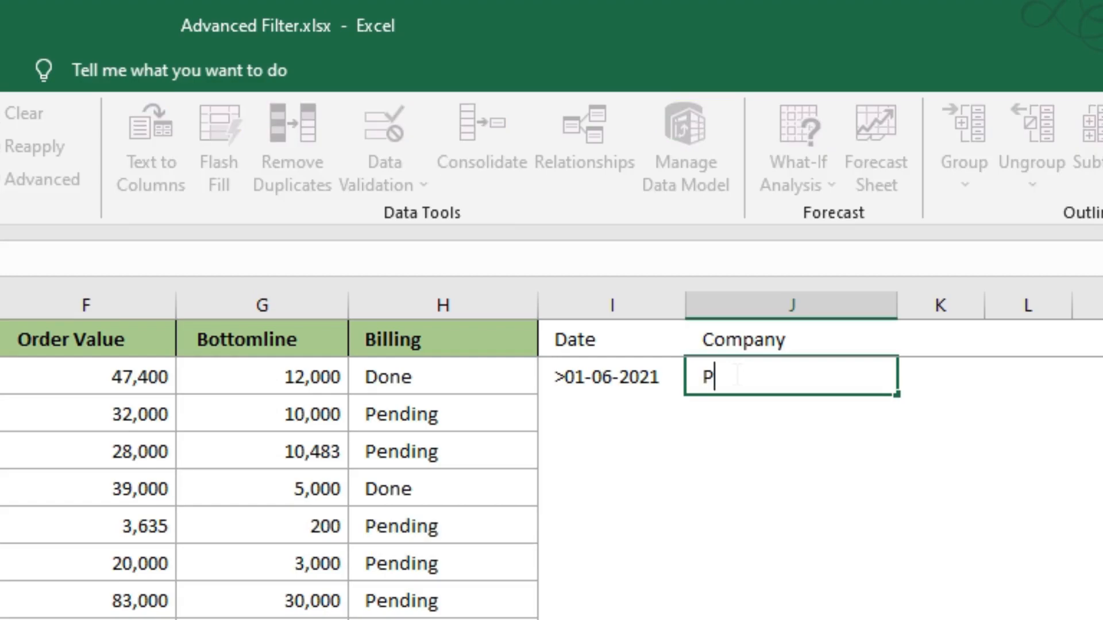
{"action": "type", "text": "vt Ltd*"}
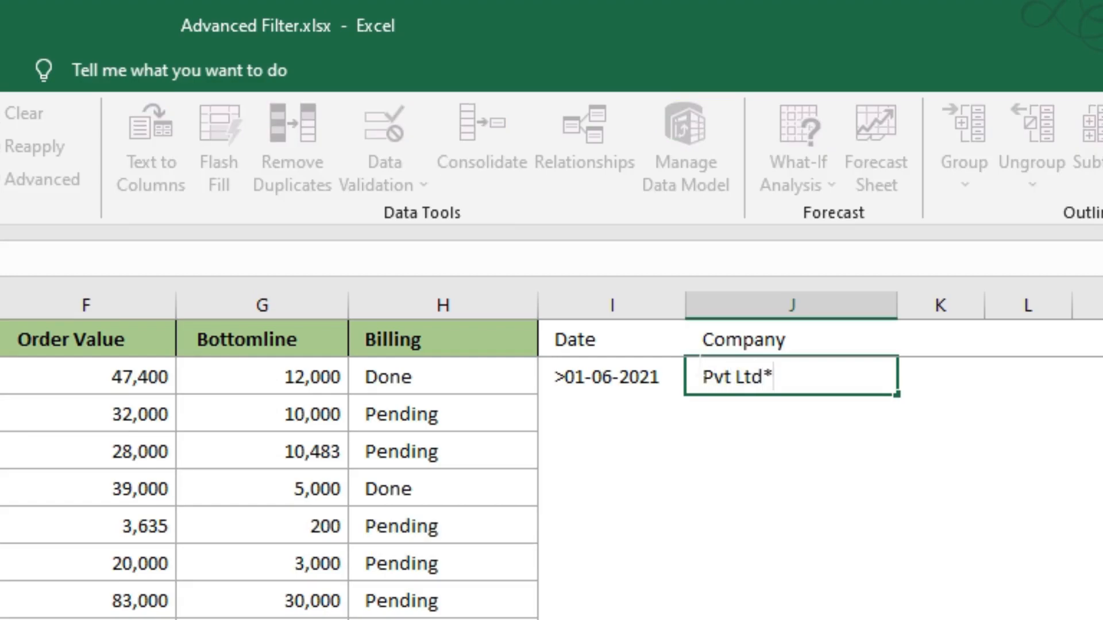
{"action": "type", "text": "*"}
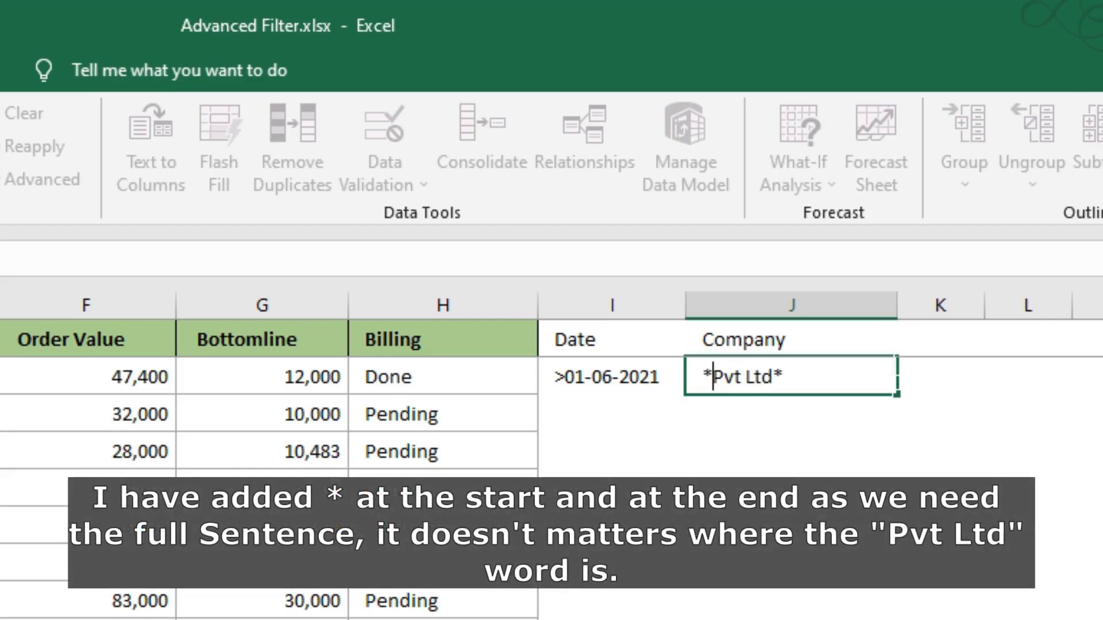
{"action": "key", "text": "Return"}
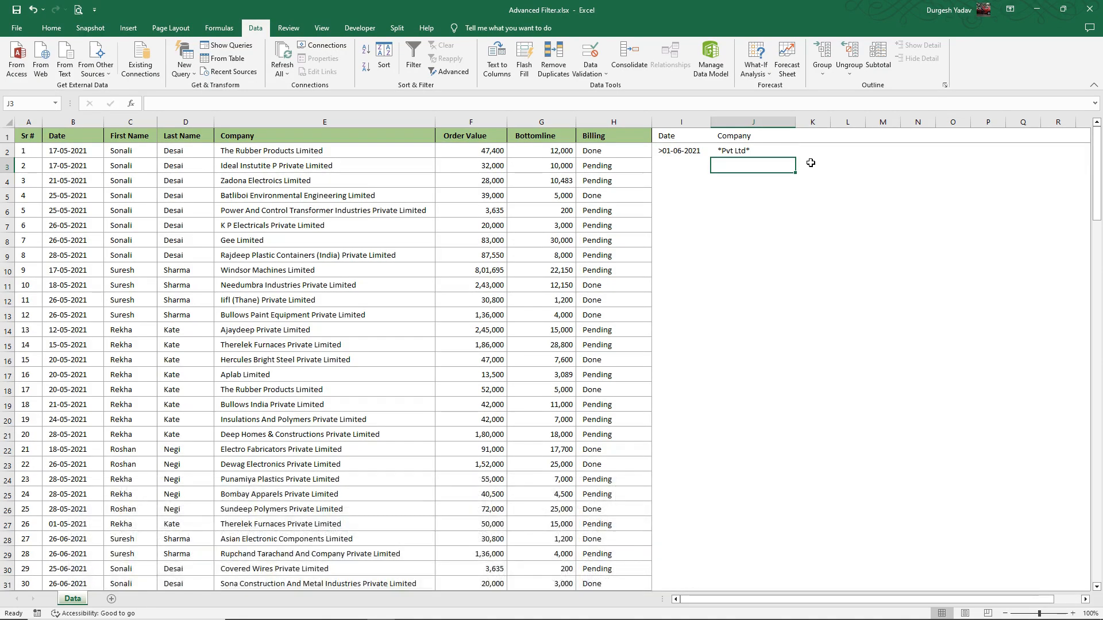
- Add a new sheet and start an Advanced Filter from it with the Copy to another location option
{"action": "left_click", "coordinate": [46, 28]}
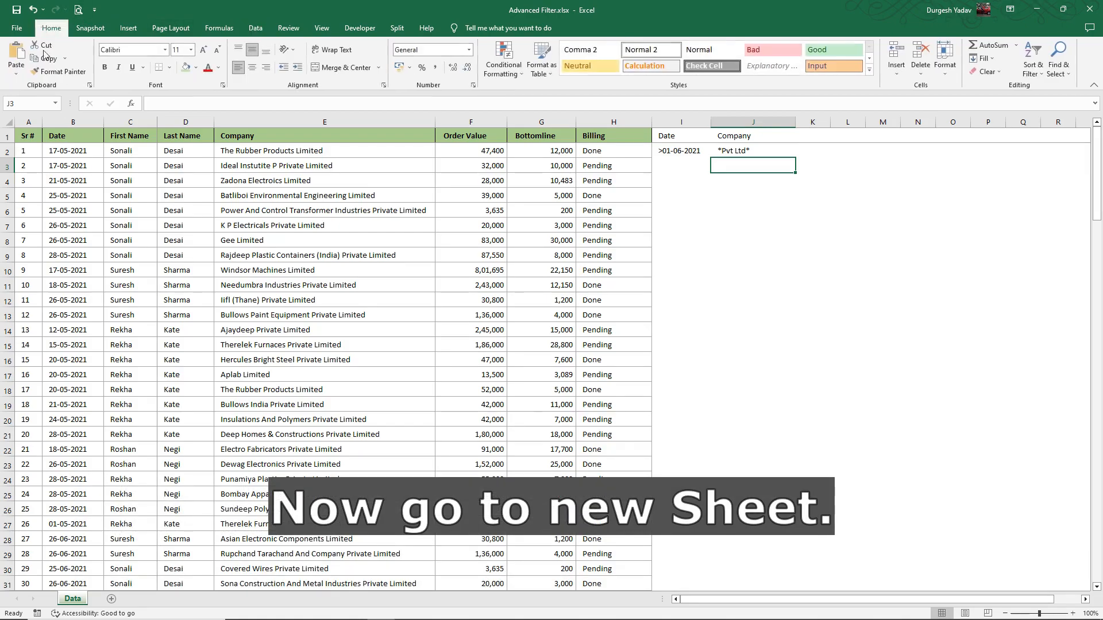
{"action": "left_click", "coordinate": [111, 599]}
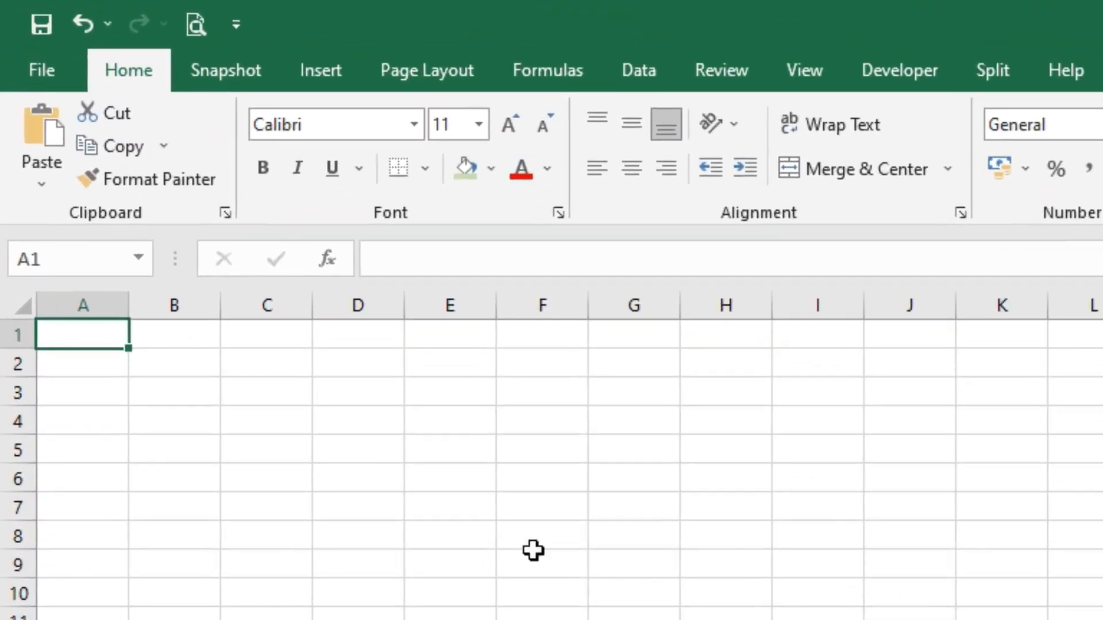
{"action": "left_click", "coordinate": [629, 68]}
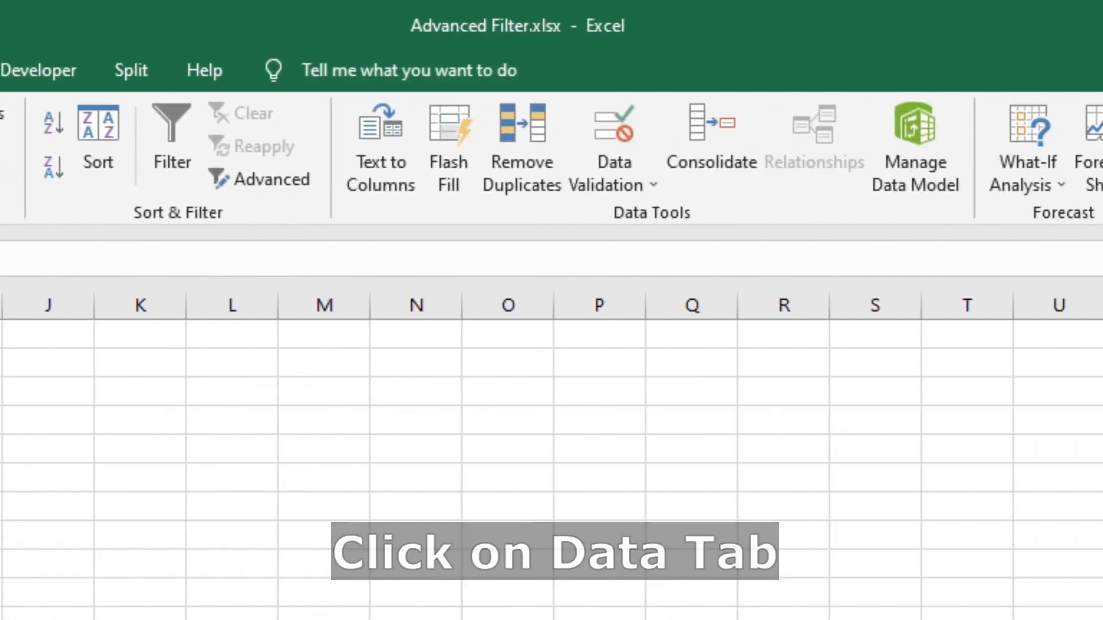
{"action": "left_click", "coordinate": [276, 178]}
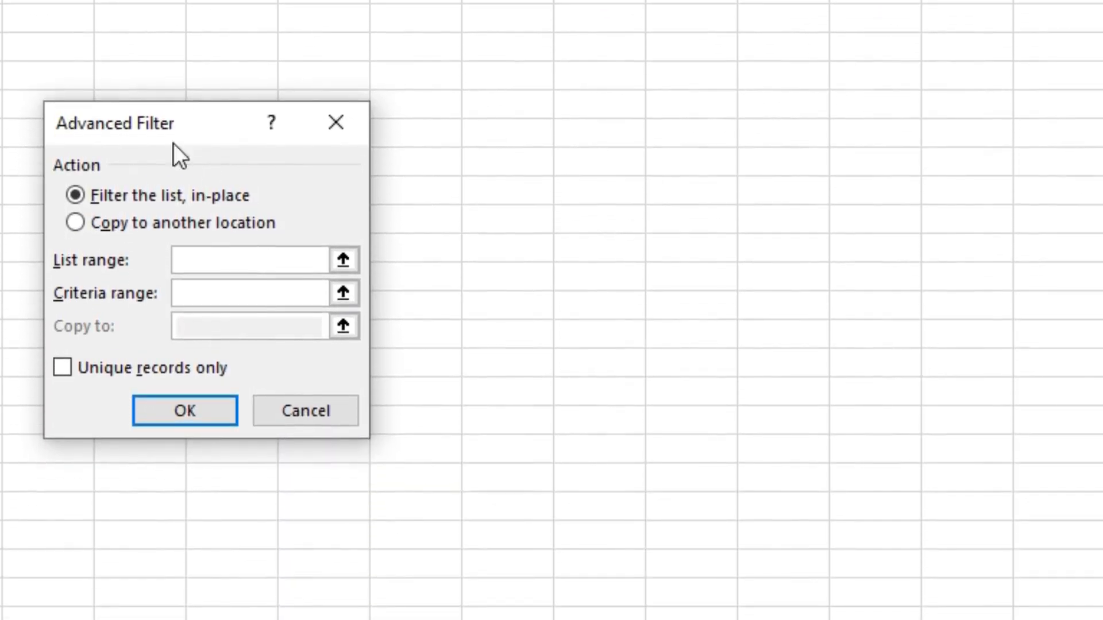
{"action": "left_click", "coordinate": [117, 223]}
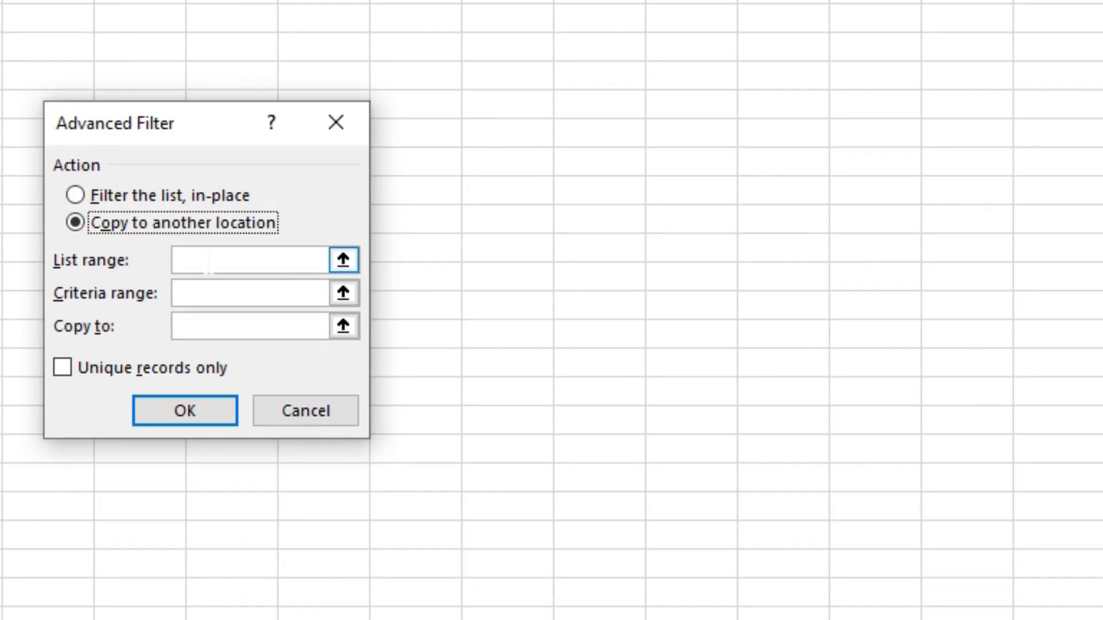
- Set the filter's list range to the full table on the Data sheet, Data!$A$1:$H$146
{"action": "left_click", "coordinate": [213, 268]}
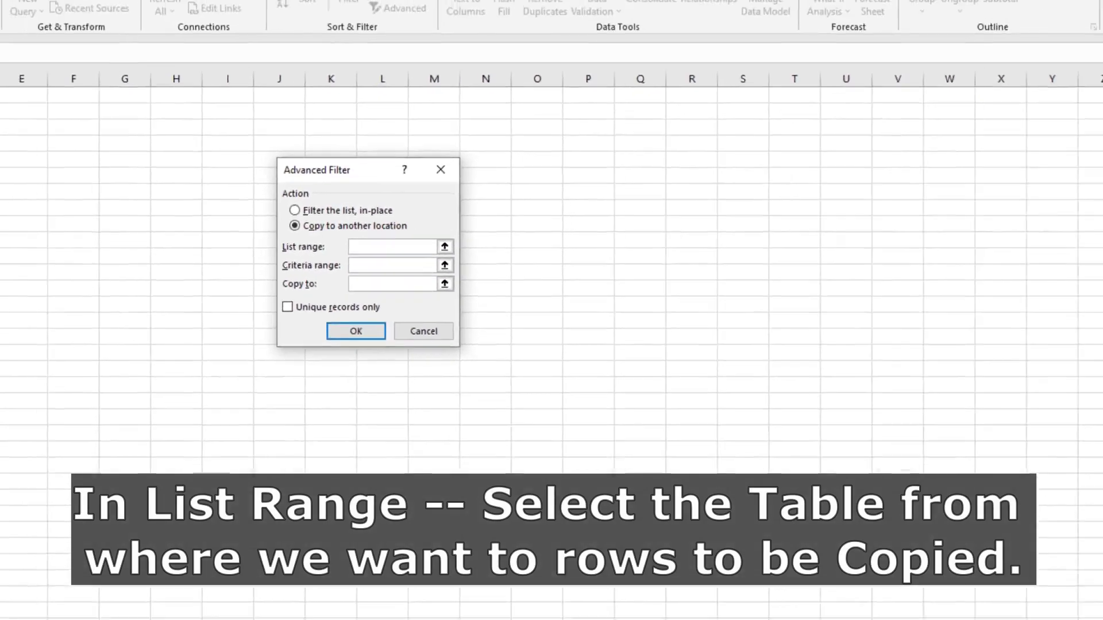
{"action": "left_click", "coordinate": [72, 598]}
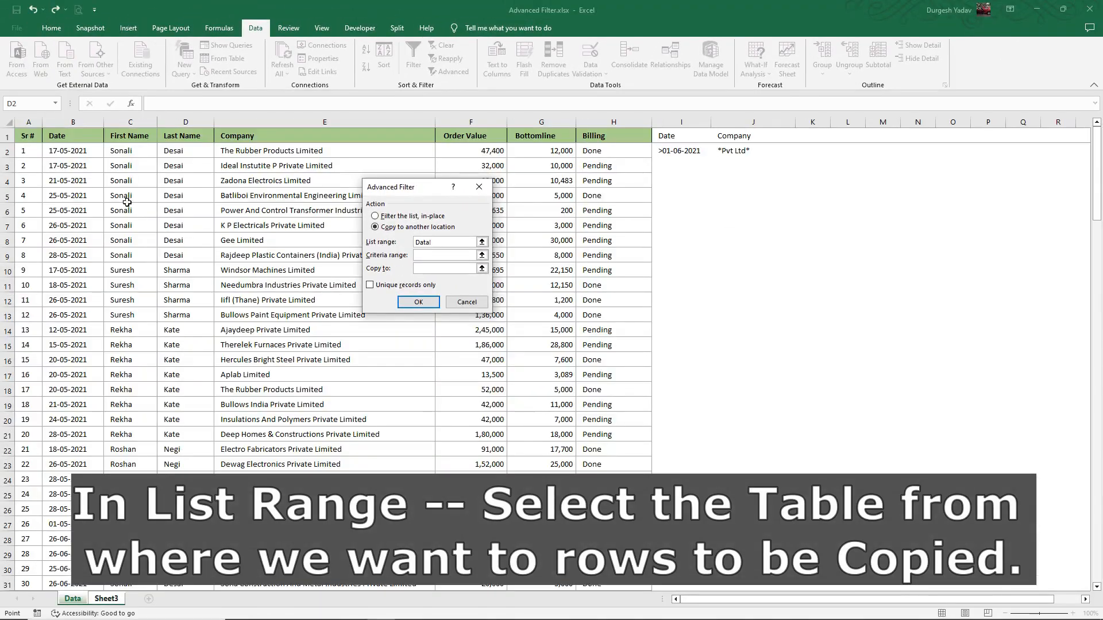
{"action": "left_click", "coordinate": [29, 136]}
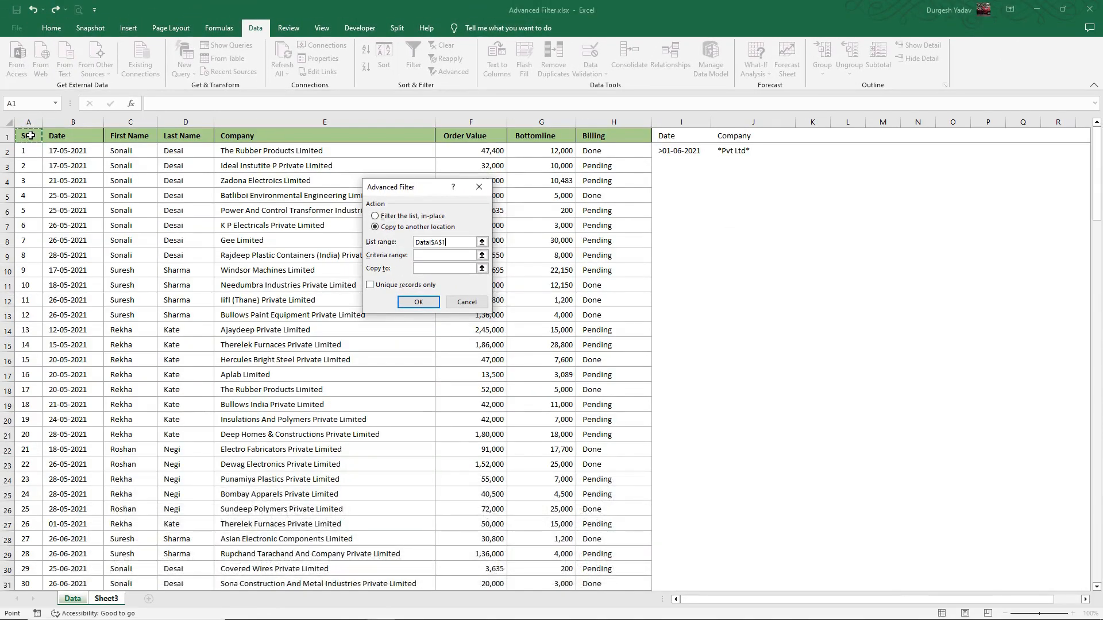
{"action": "left_click_drag", "start_coordinate": [30, 136], "coordinate": [576, 124]}
{"action": "key", "text": "ctrl+shift+Down"}
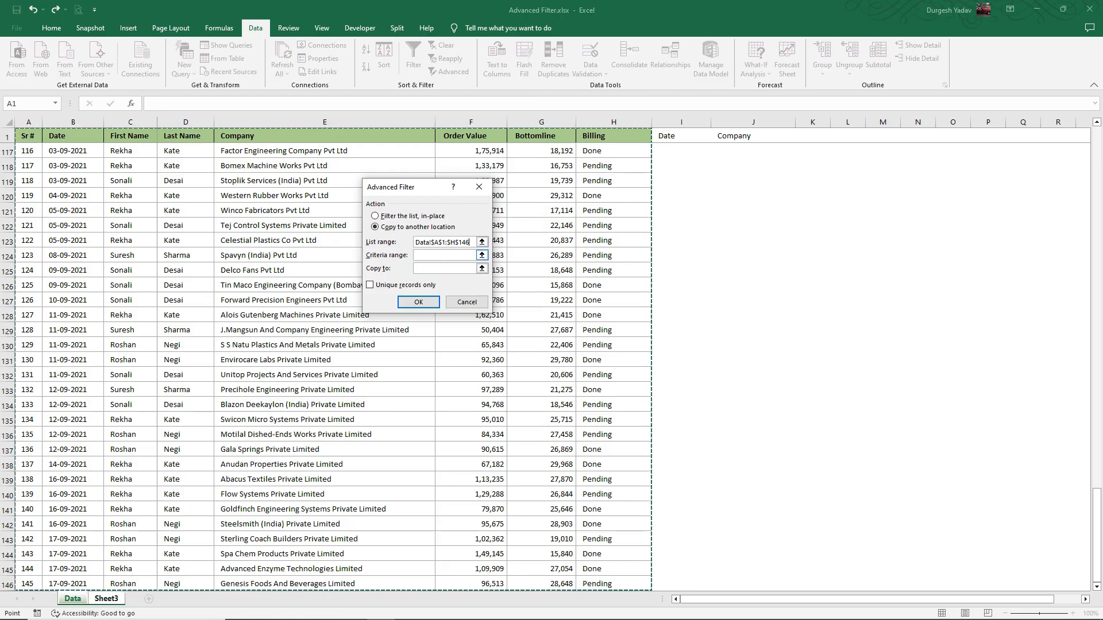
- Set the filter's criteria range to the Date and Company criteria cells, Data!$I$1:$J$2
{"action": "left_click", "coordinate": [445, 255]}
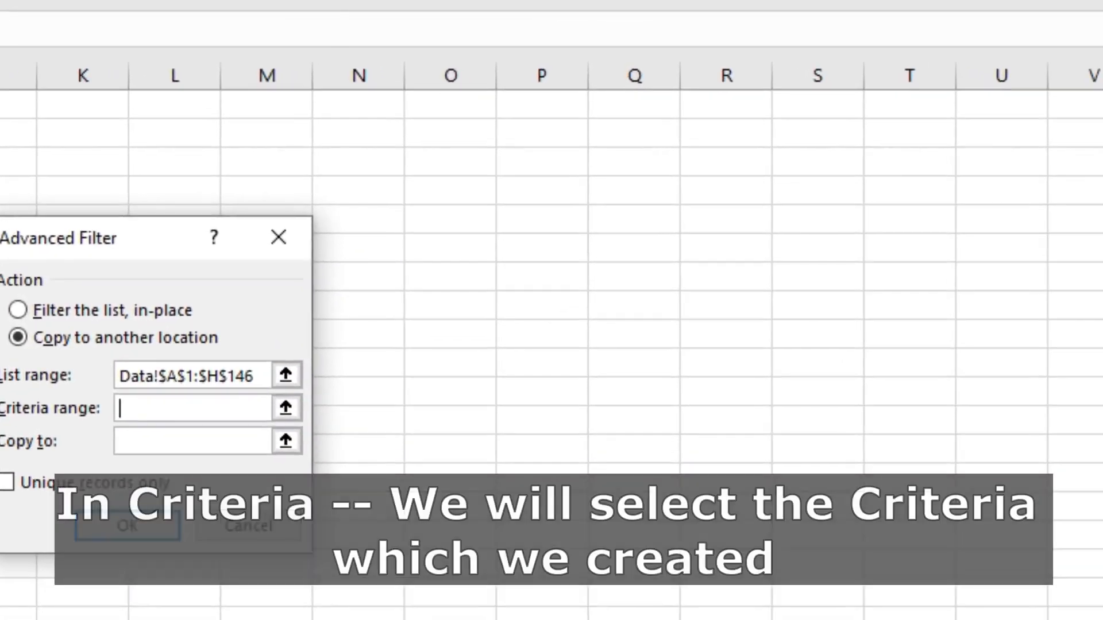
{"action": "left_click", "coordinate": [0, 619]}
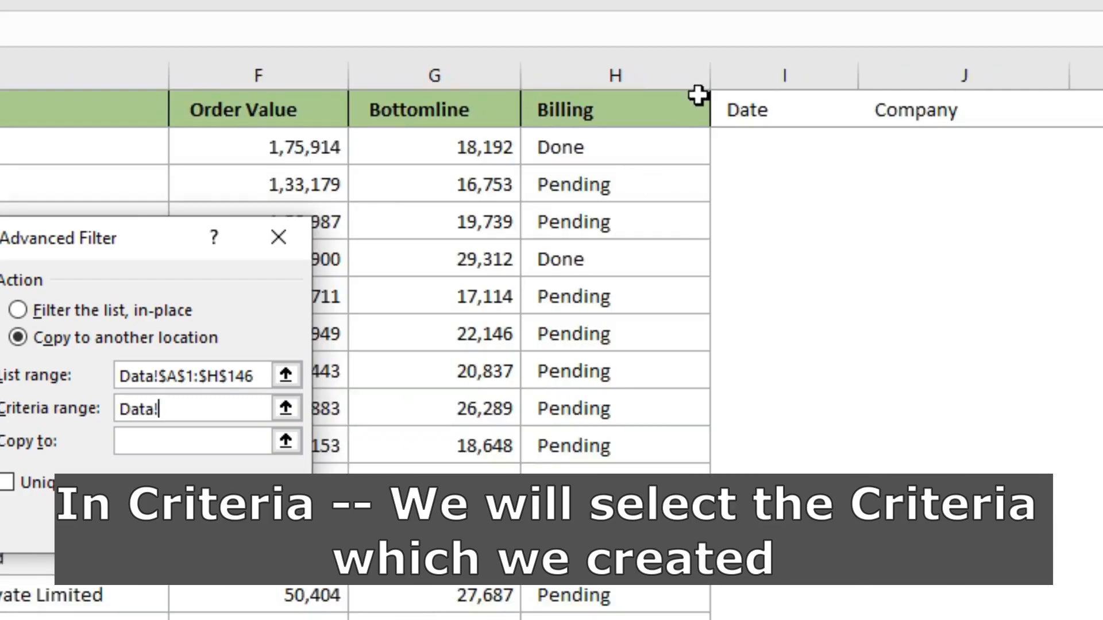
{"action": "left_click_drag", "start_coordinate": [751, 104], "coordinate": [923, 142]}
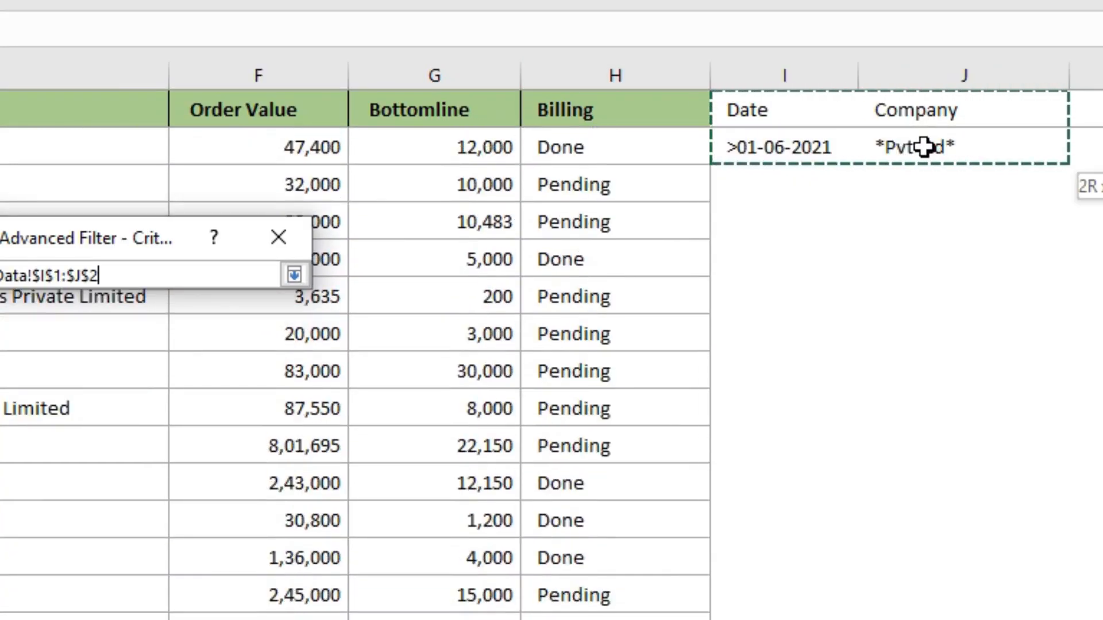
{"action": "left_click_drag", "start_coordinate": [924, 145], "coordinate": [924, 146]}
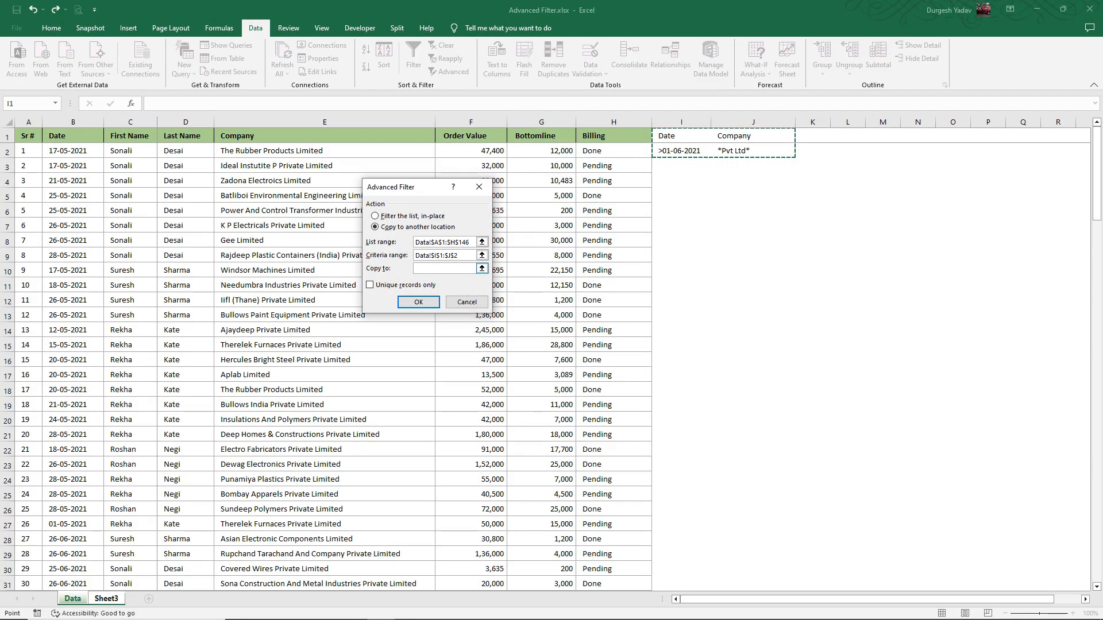
- Set the filter's copy destination to cell Sheet3!$A$1 and run the Advanced Filter
{"action": "left_click", "coordinate": [442, 268]}
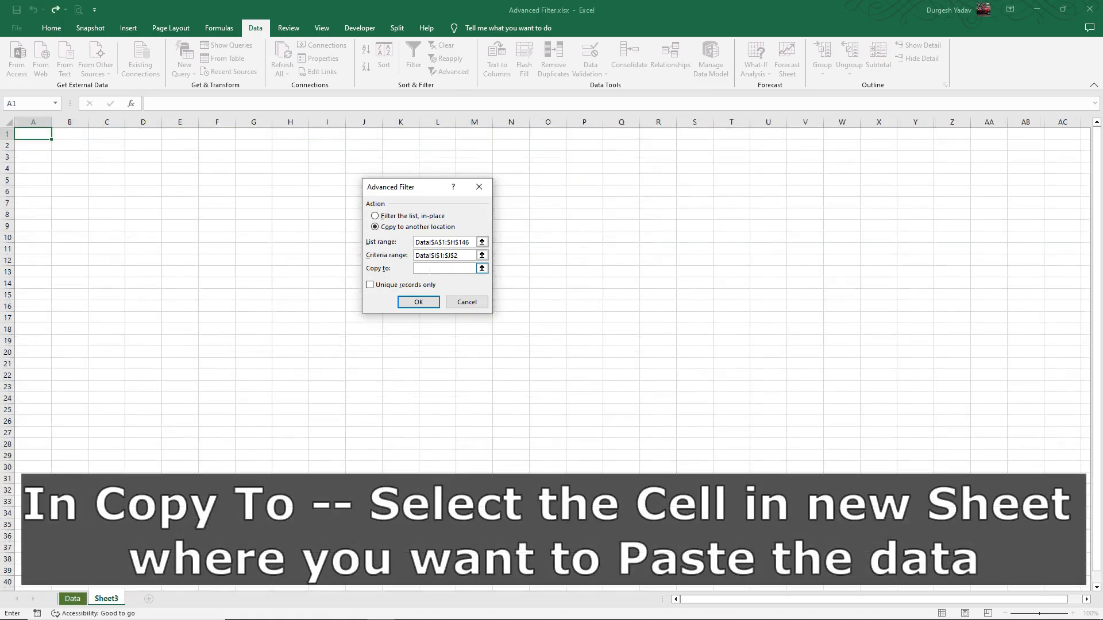
{"action": "left_click", "coordinate": [33, 135]}
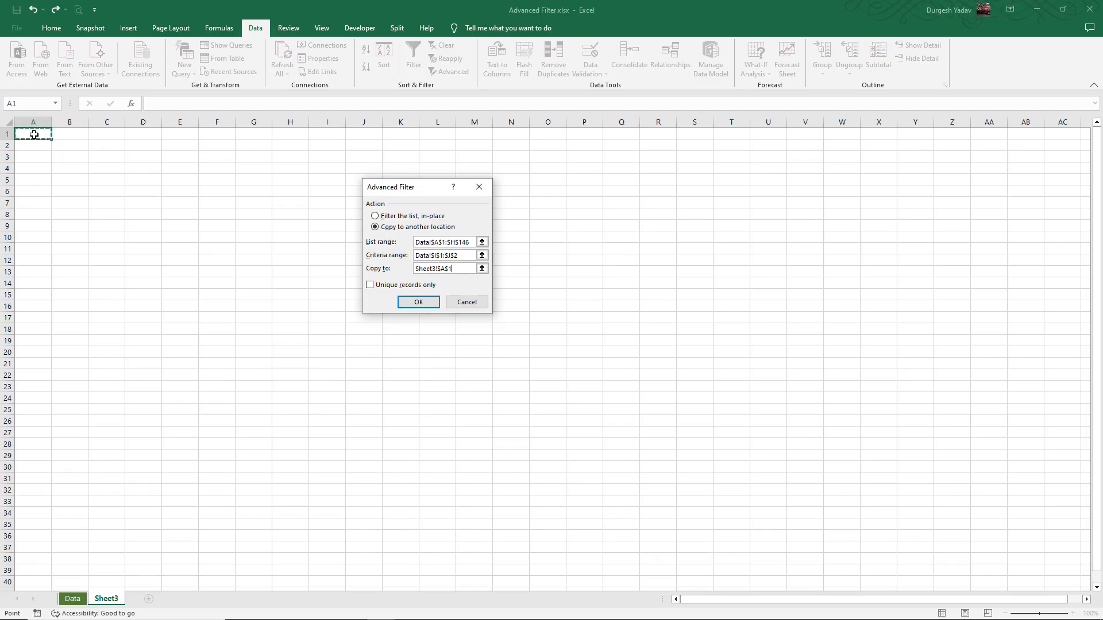
{"action": "left_click", "coordinate": [418, 302]}
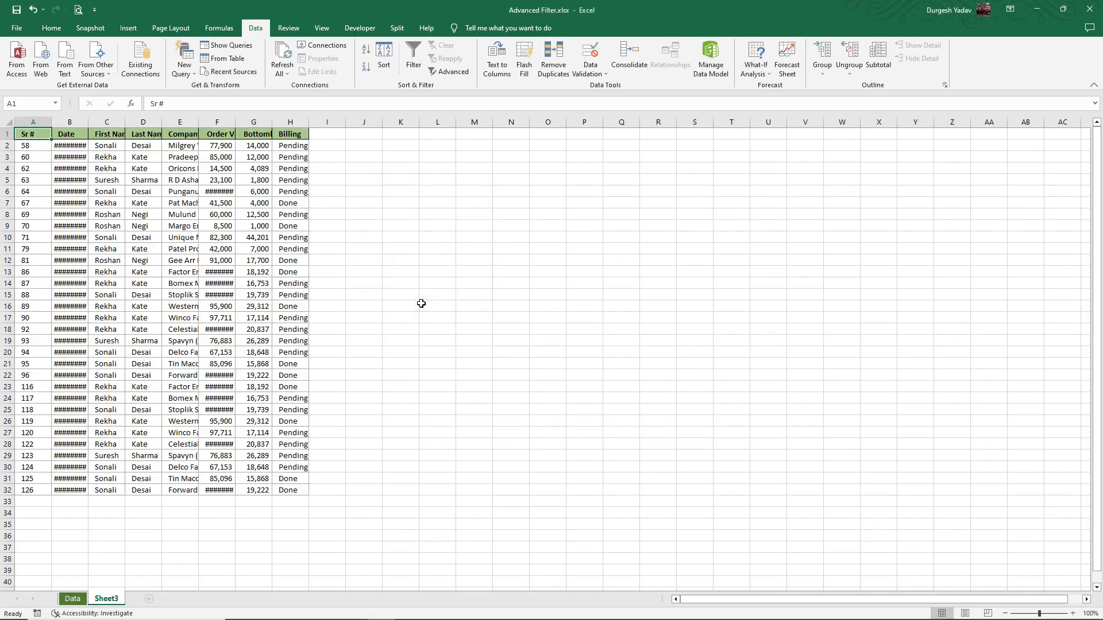
- AutoFit the widths of columns A through I on Sheet3 to their contents
{"action": "left_click_drag", "start_coordinate": [47, 122], "coordinate": [331, 121]}
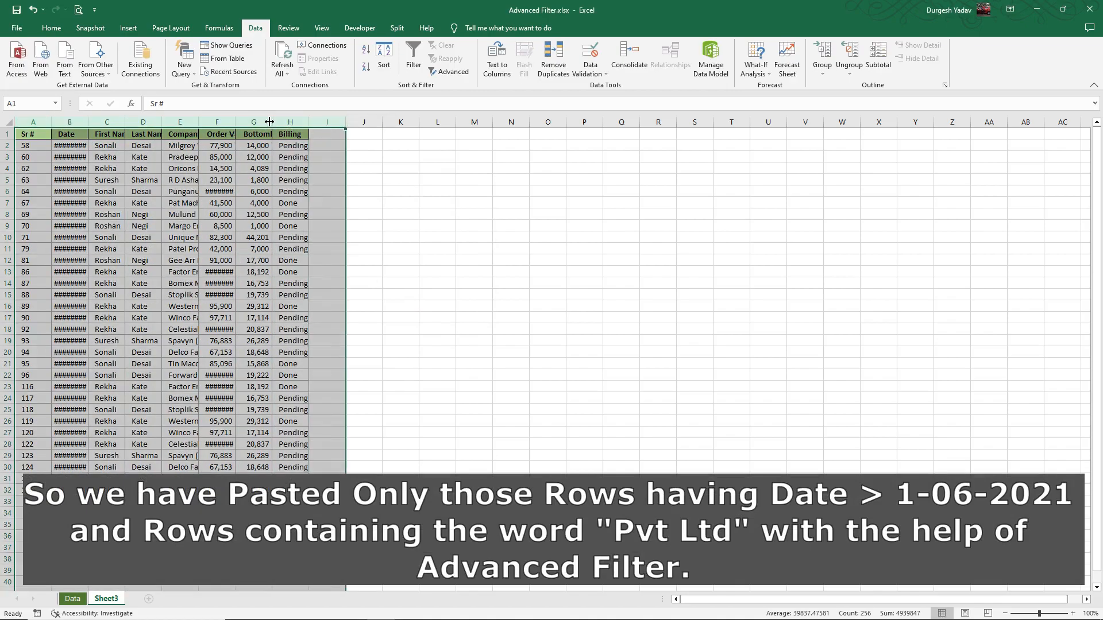
{"action": "double_click", "coordinate": [269, 122]}
{"action": "left_click", "coordinate": [608, 317]}
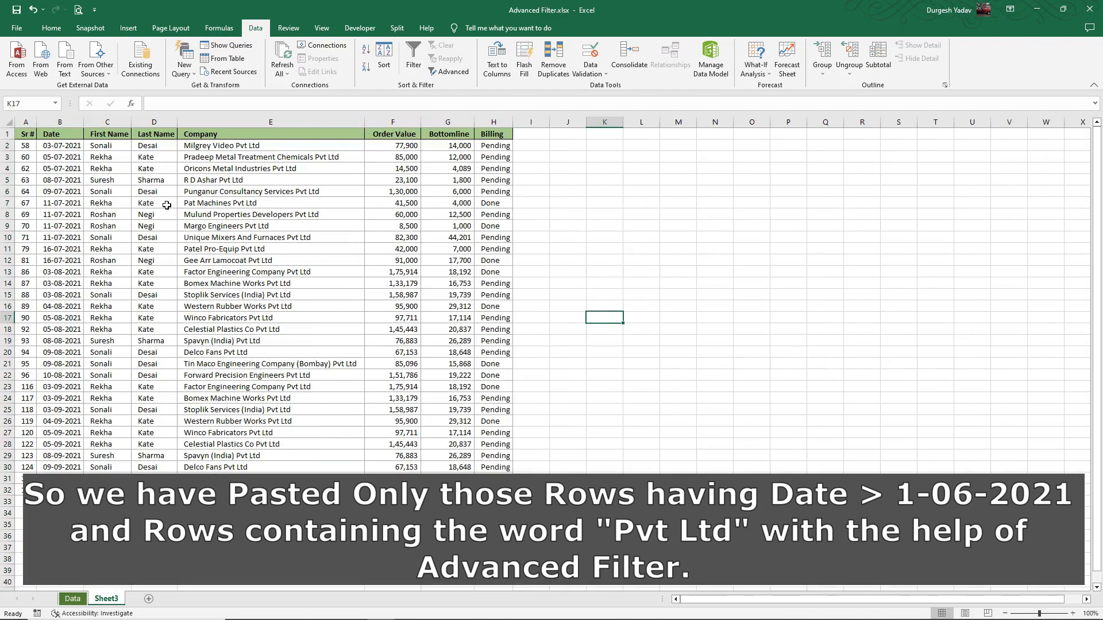
- Check the dates of the copied rows on Sheet3 against the date criterion
{"action": "left_click_drag", "start_coordinate": [53, 146], "coordinate": [67, 484]}
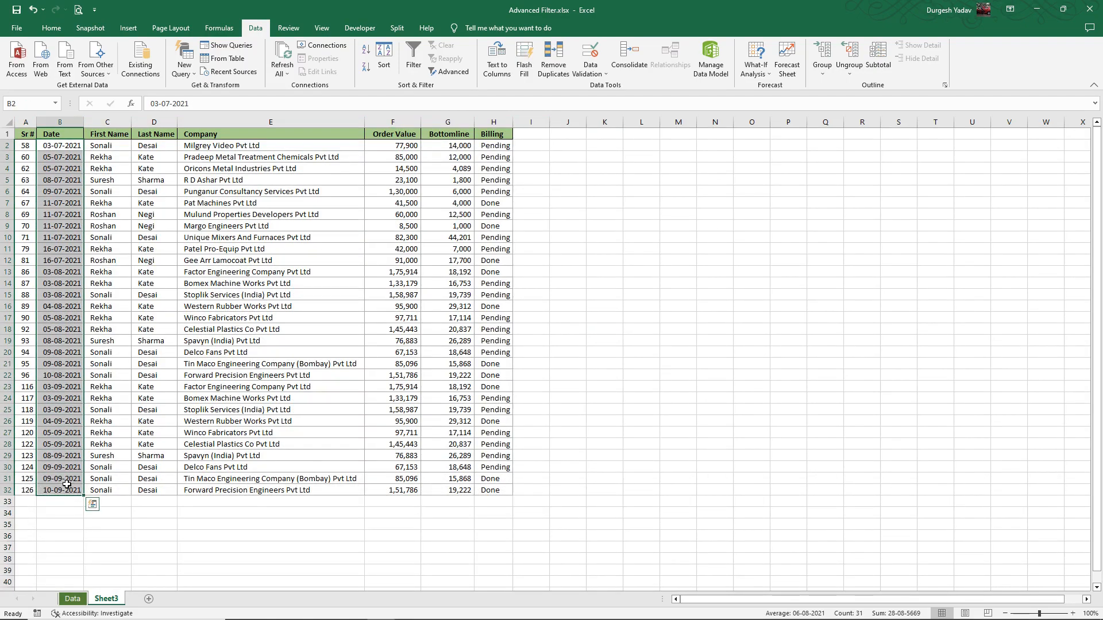
{"action": "left_click", "coordinate": [109, 477]}
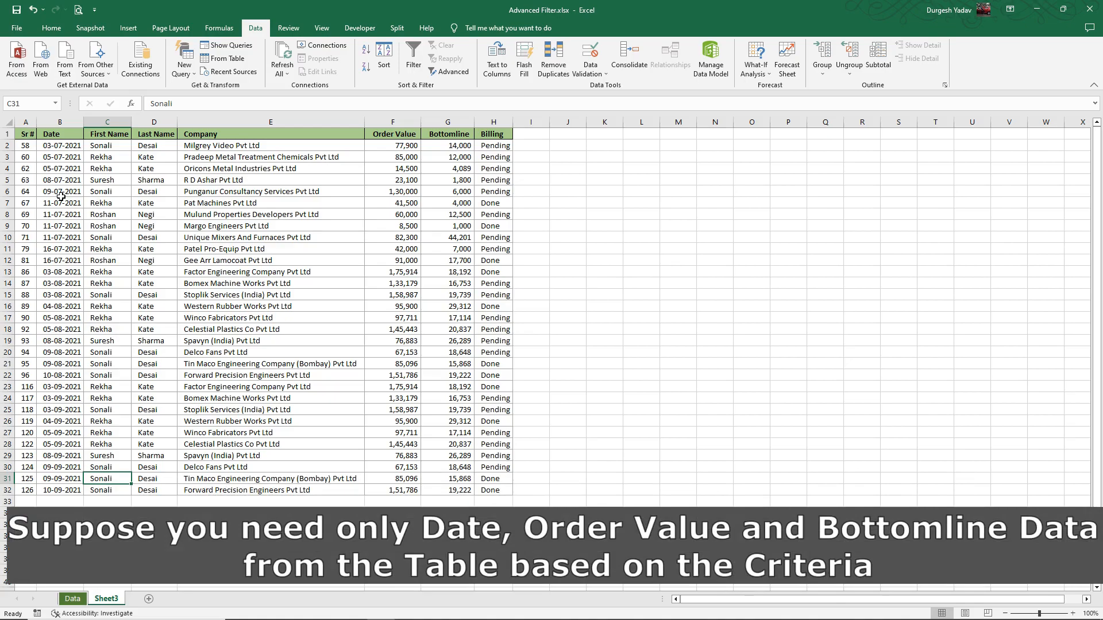
{"action": "left_click", "coordinate": [576, 241]}
- Insert nine blank columns on Sheet3 in front of the copied table
{"action": "left_click_drag", "start_coordinate": [25, 121], "coordinate": [502, 137]}
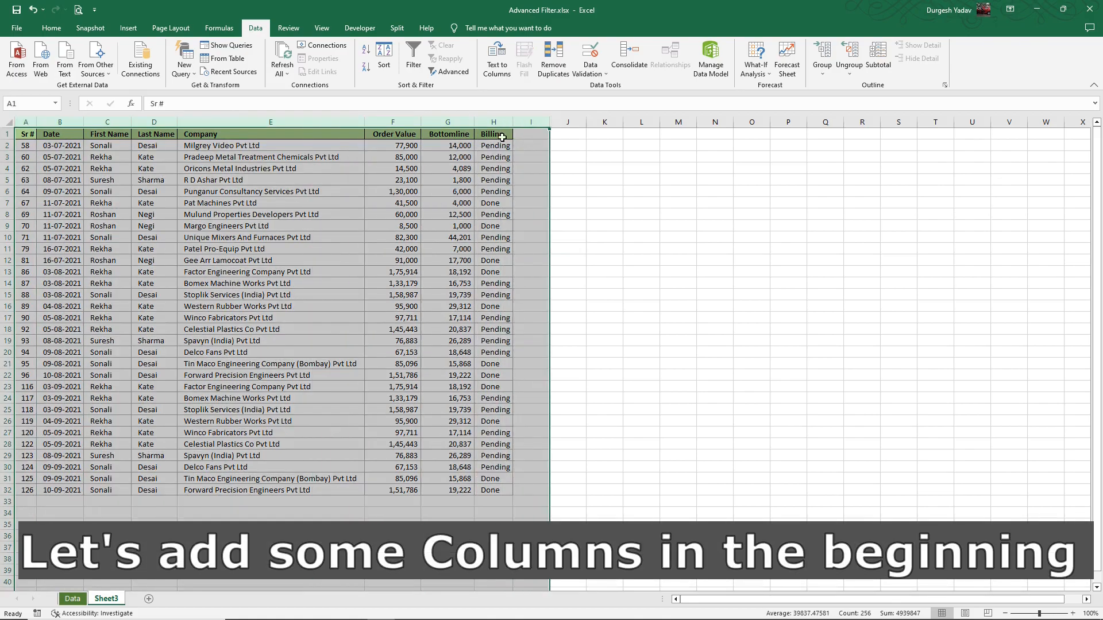
{"action": "right_click", "coordinate": [460, 122]}
{"action": "left_click", "coordinate": [497, 224]}
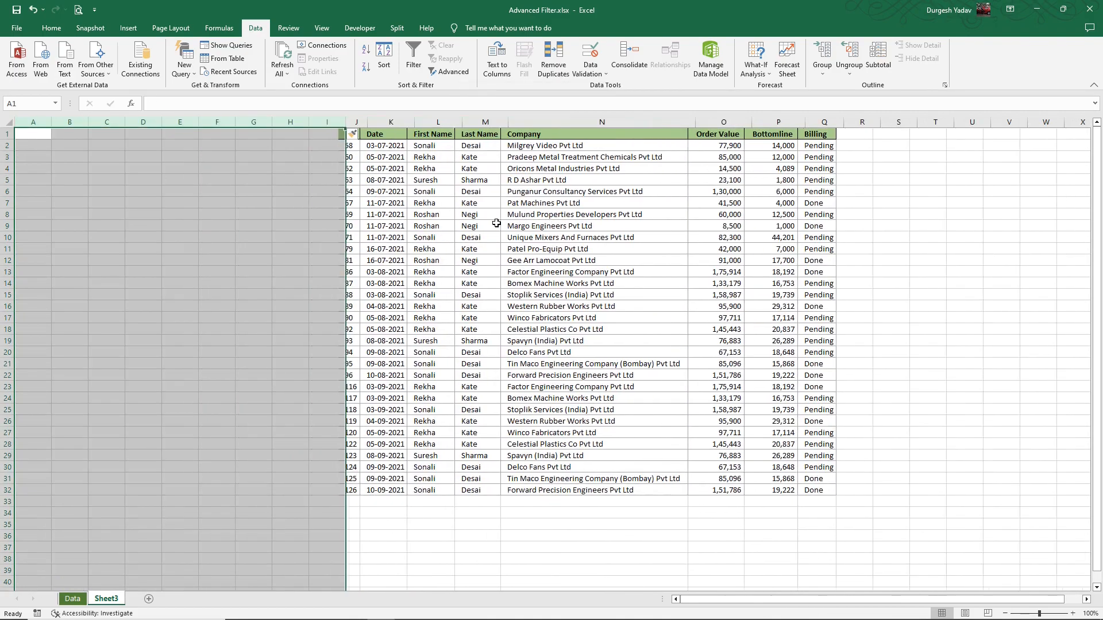
{"action": "left_click", "coordinate": [187, 227]}
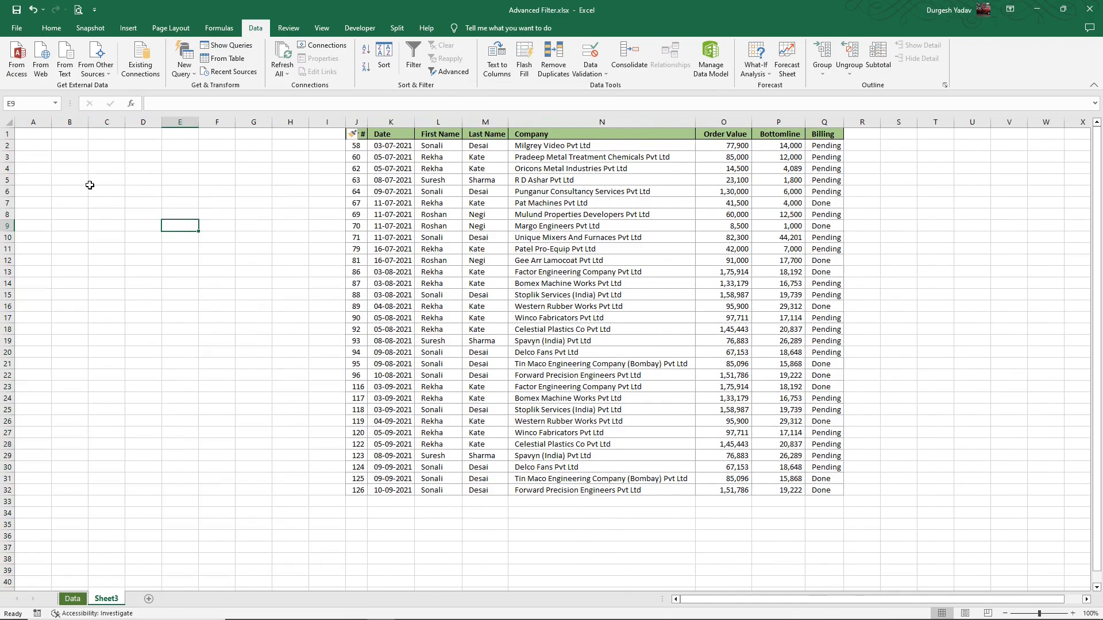
- Copy the Date, Order Value and Bottomline headers of the copied table into A1:C1 on Sheet3
{"action": "left_click", "coordinate": [401, 133]}
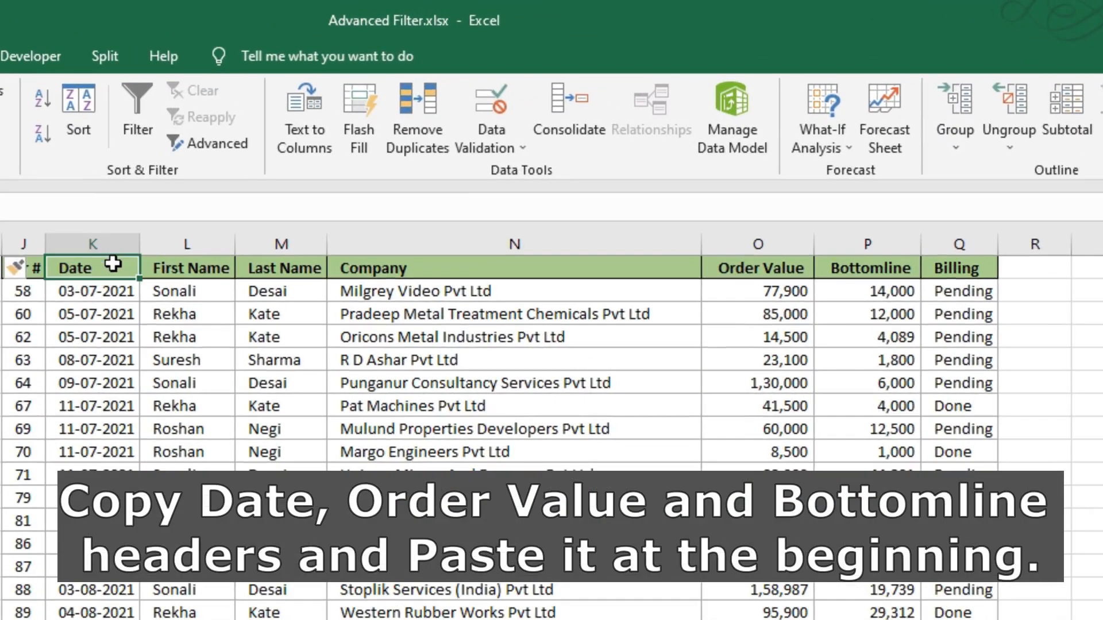
{"action": "left_click", "coordinate": [781, 268], "text": "ctrl"}
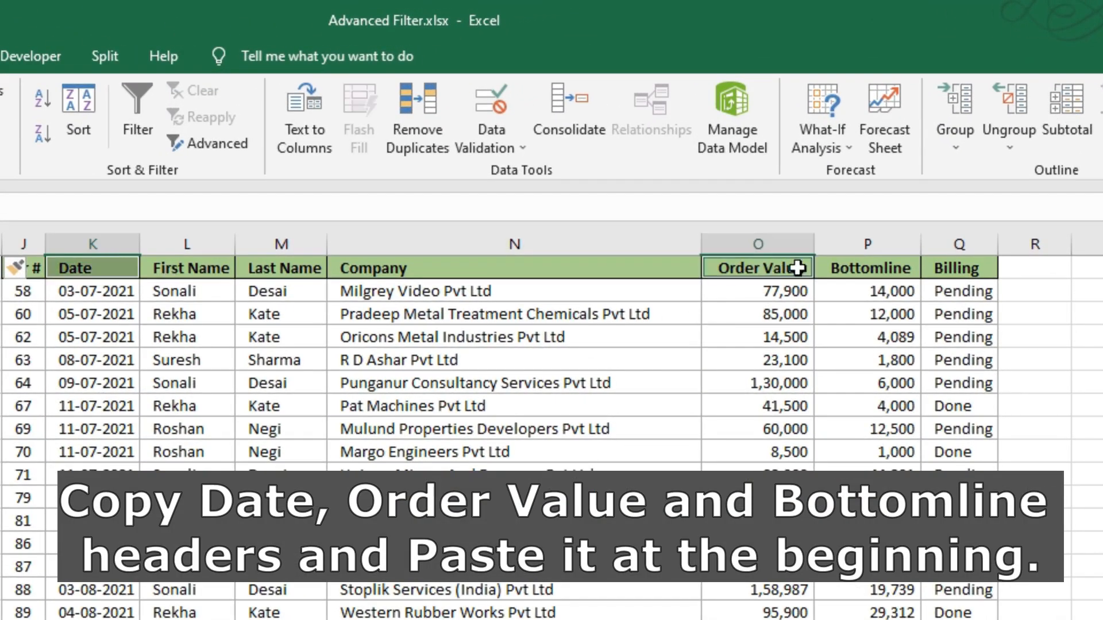
{"action": "left_click", "coordinate": [846, 262], "text": "ctrl"}
{"action": "key", "text": "ctrl+c"}
{"action": "left_click", "coordinate": [81, 271]}
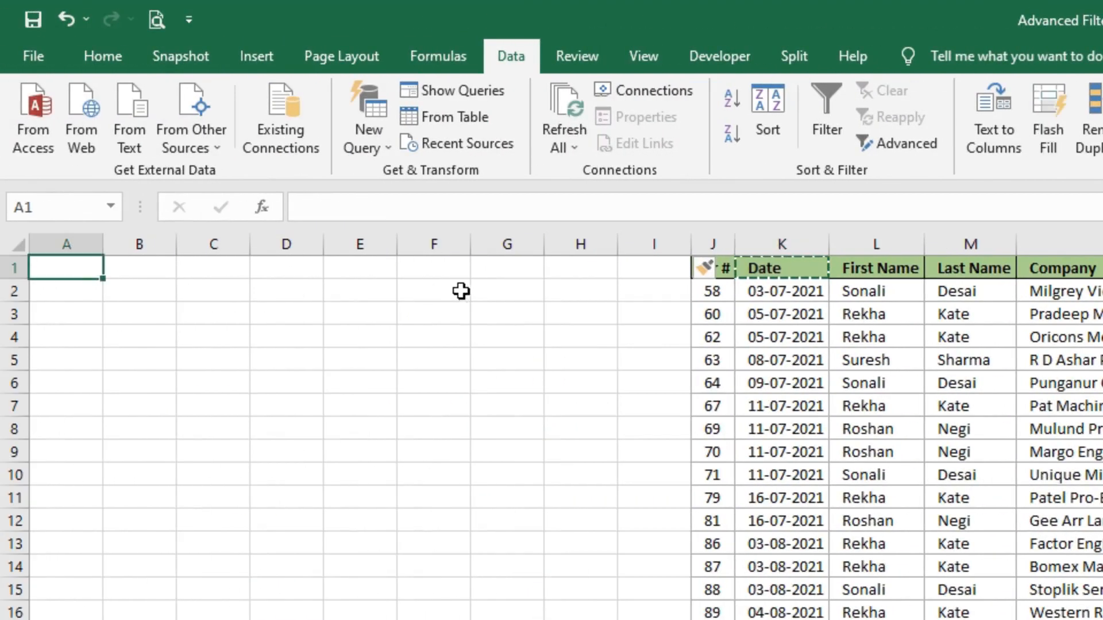
{"action": "key", "text": "ctrl+v"}
{"action": "left_click", "coordinate": [330, 386]}
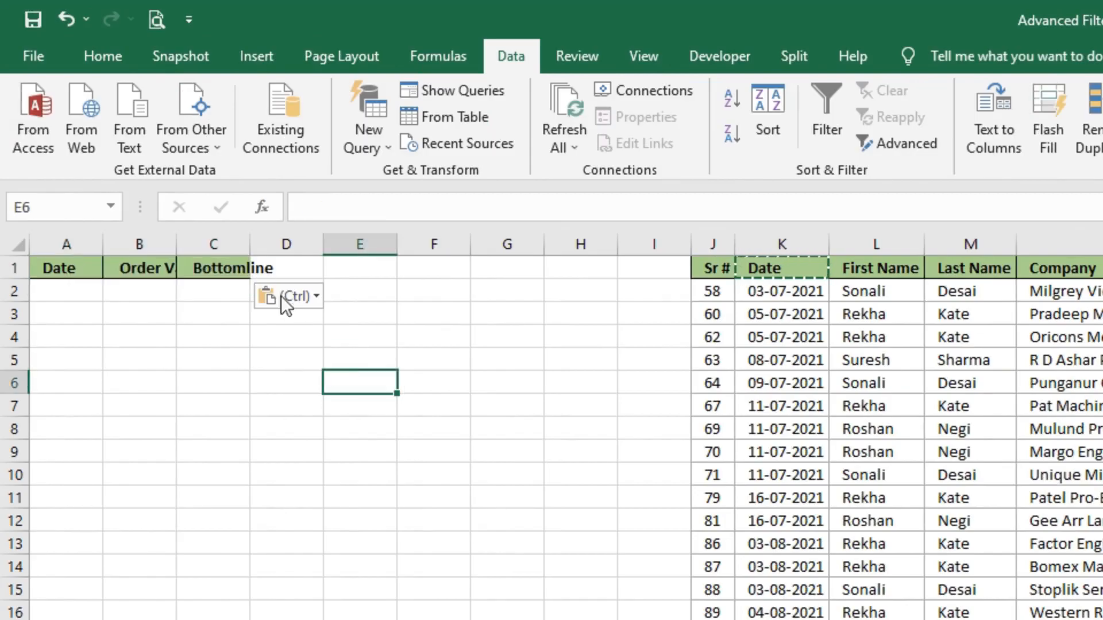
- Fit columns C and B to their headers, widen column A to about 11.57, and end copy mode
{"action": "double_click", "coordinate": [245, 250]}
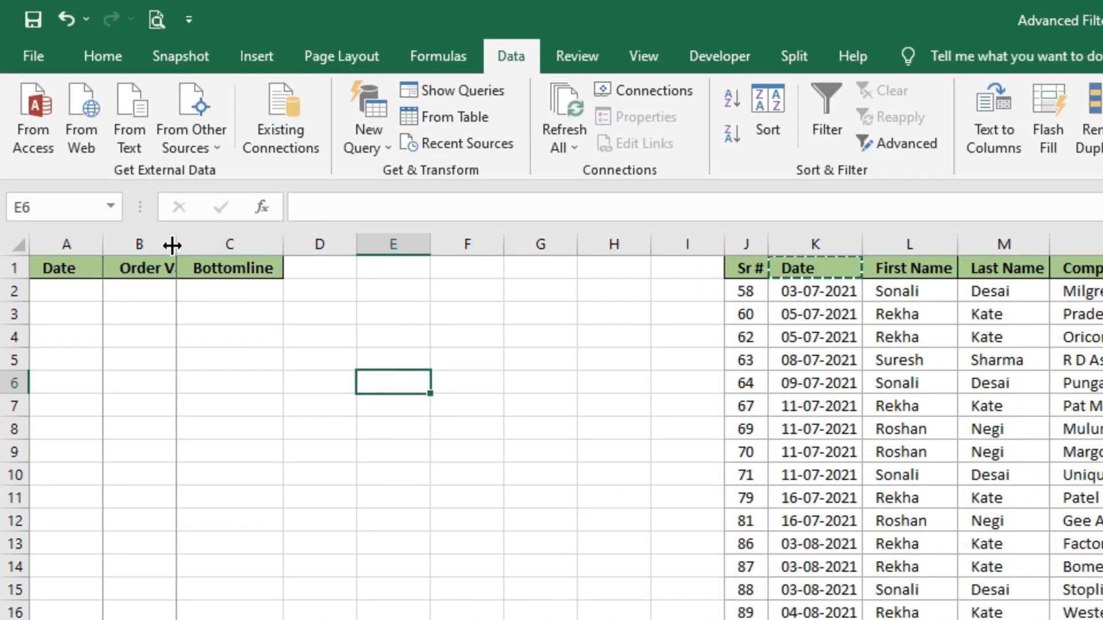
{"action": "double_click", "coordinate": [176, 247]}
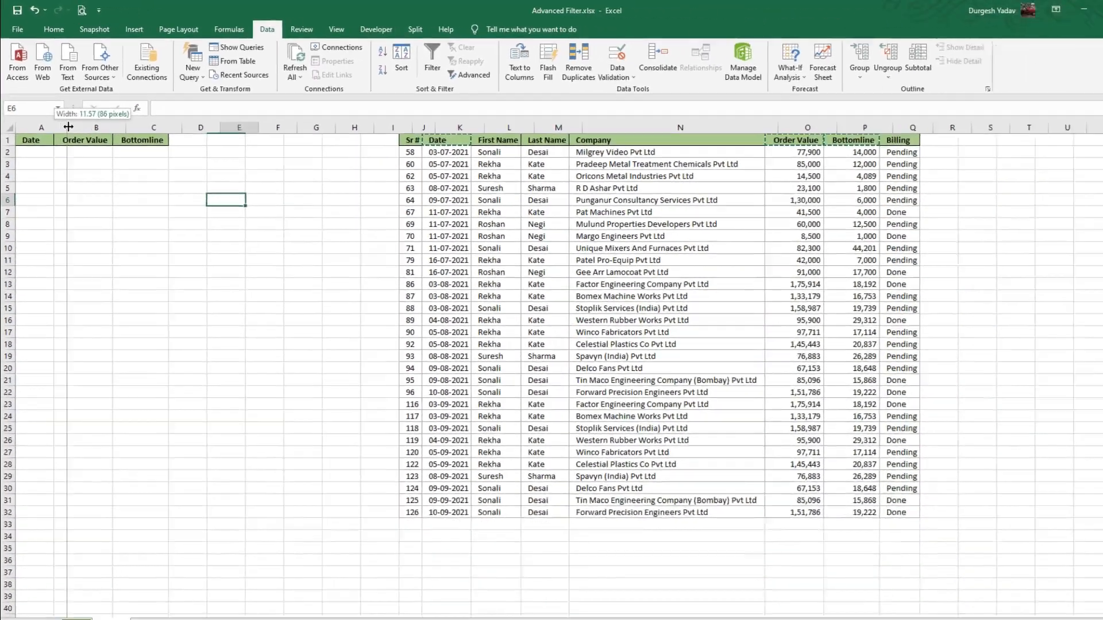
{"action": "double_click", "coordinate": [102, 244]}
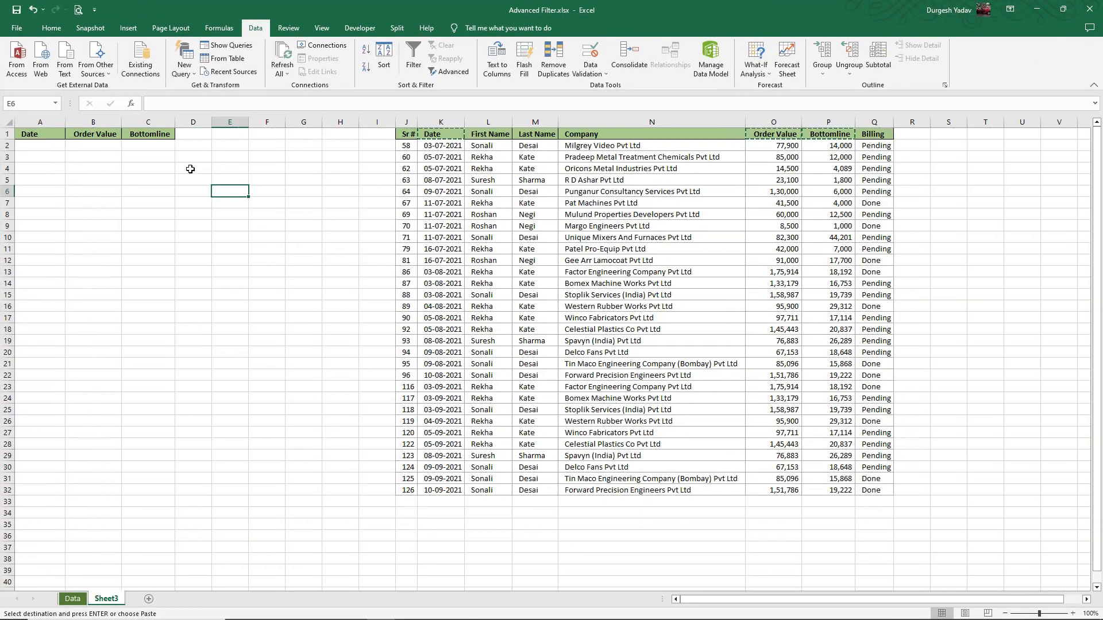
{"action": "key", "text": "Escape"}
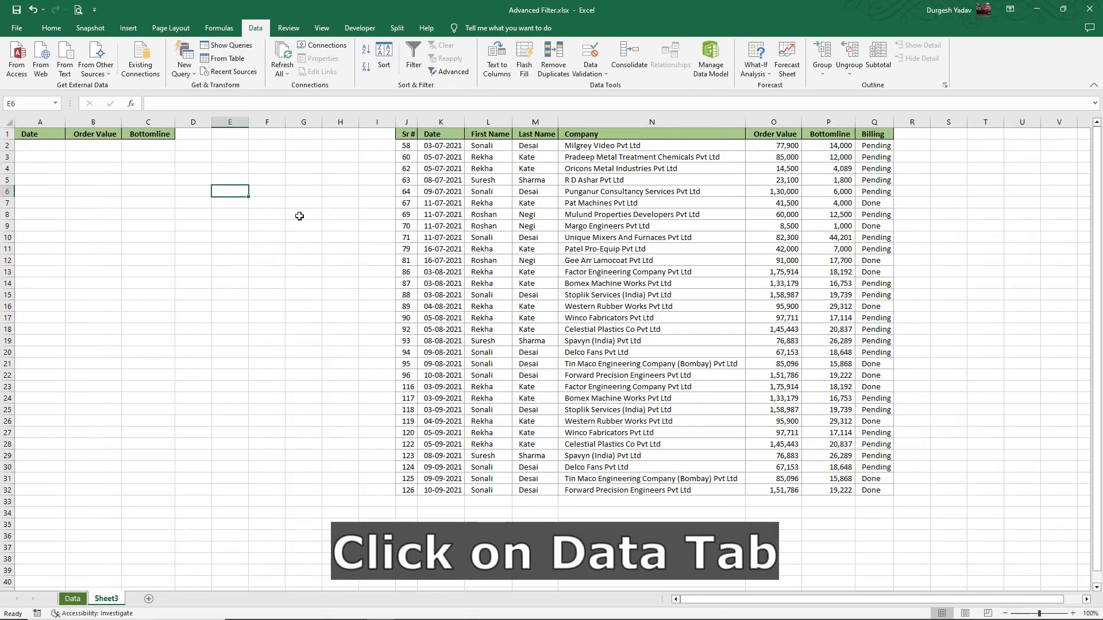
- Start a new Advanced Filter from Sheet3 with the Copy to another location option
{"action": "left_click", "coordinate": [300, 216]}
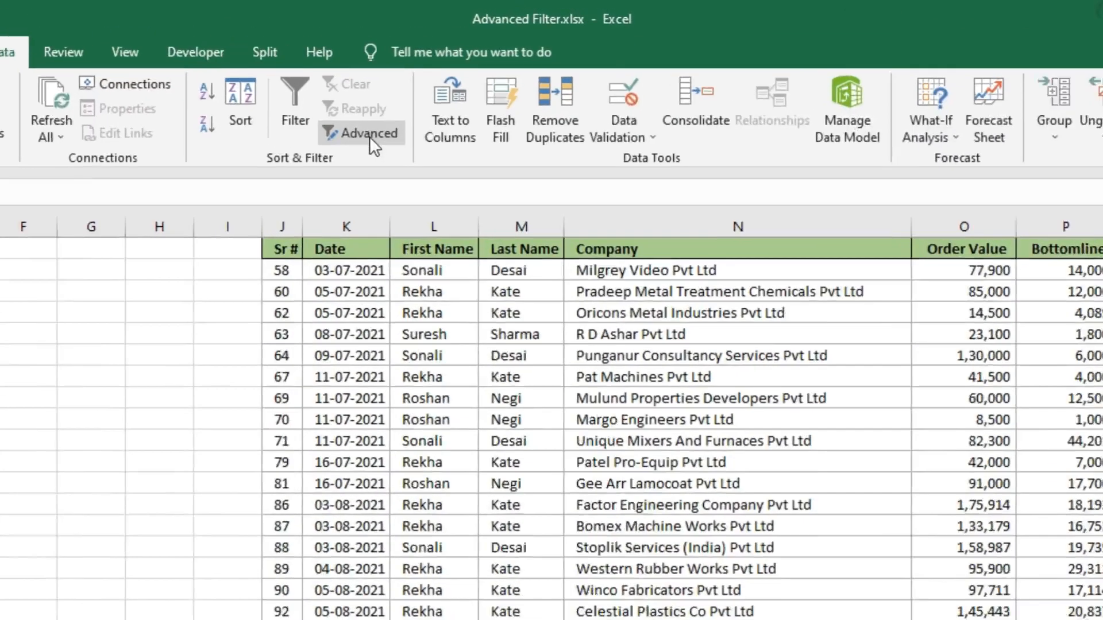
{"action": "left_click", "coordinate": [377, 133]}
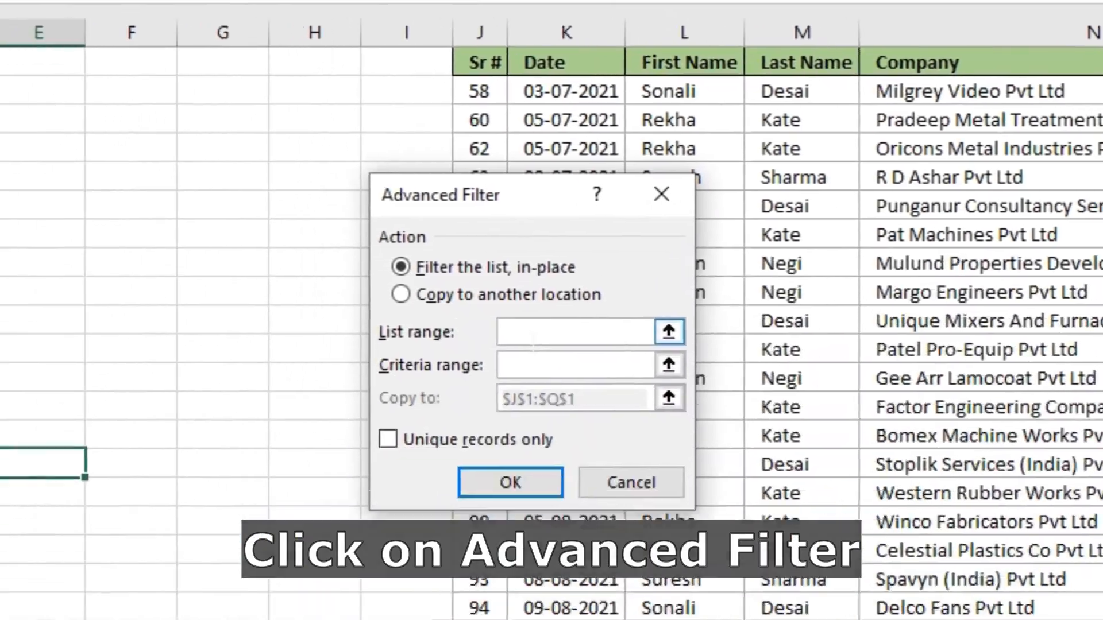
{"action": "left_click", "coordinate": [446, 308]}
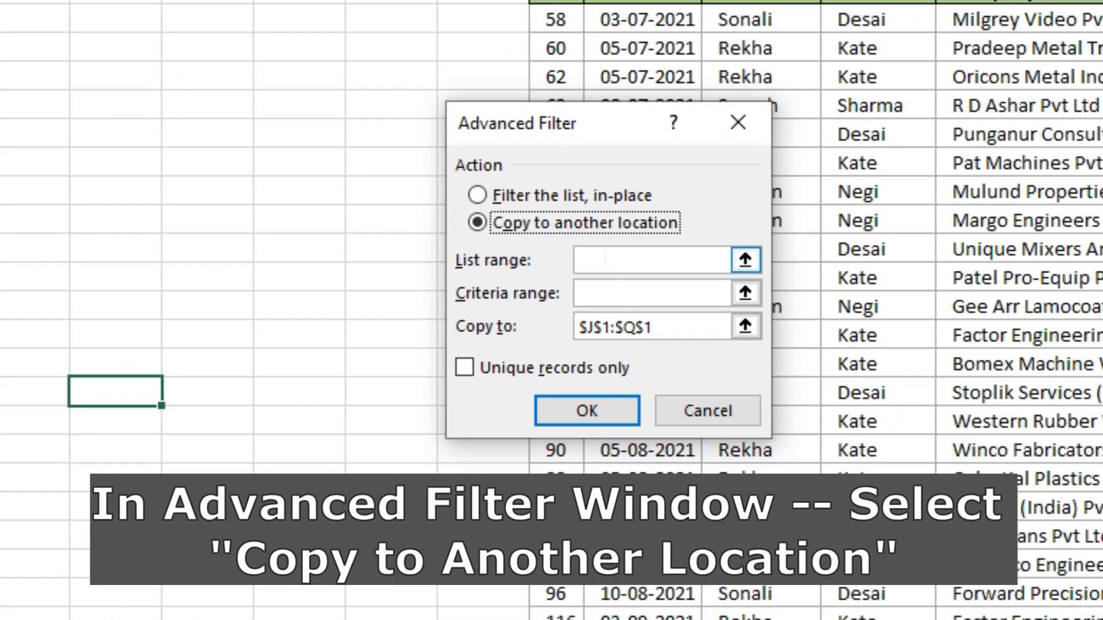
- Set the list range to the full table Data!$A$1:$H$146 and the criteria range to Data!$I$1:$J$2
{"action": "left_click", "coordinate": [605, 259]}
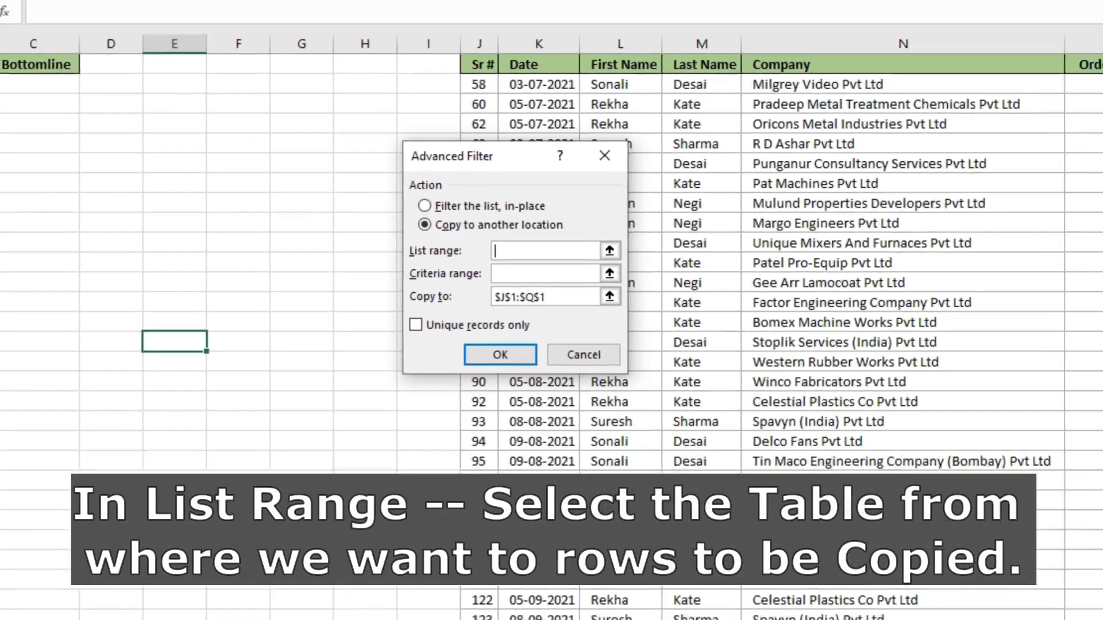
{"action": "left_click", "coordinate": [73, 600]}
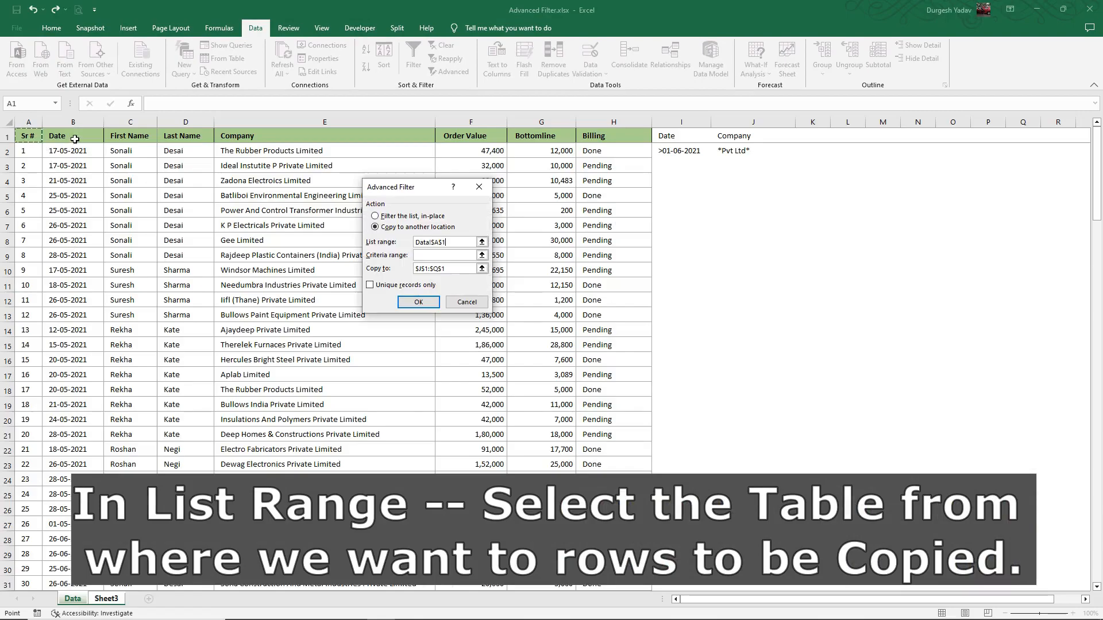
{"action": "left_click", "coordinate": [595, 138], "text": "shift"}
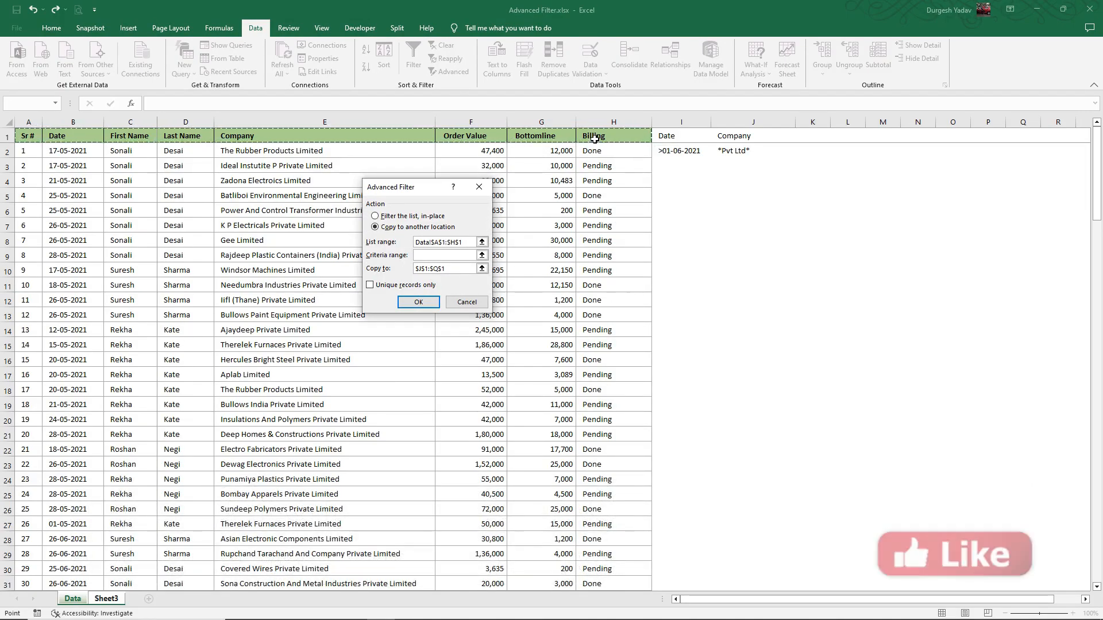
{"action": "key", "text": "ctrl+shift+Down"}
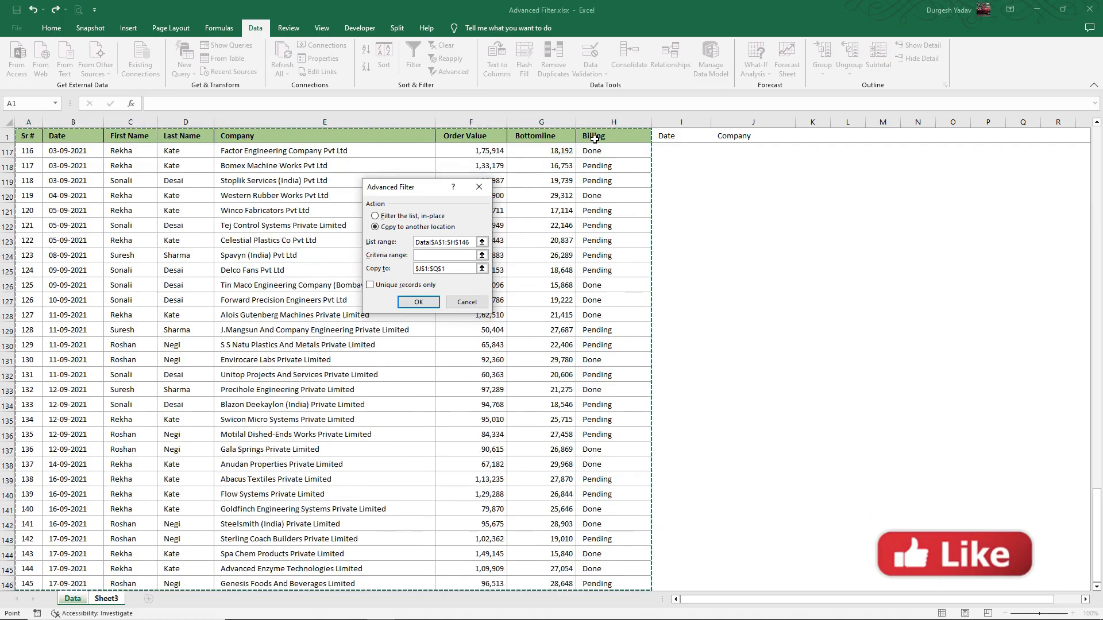
{"action": "scroll", "coordinate": [476, 318], "scroll_direction": "down", "scroll_amount": 1}
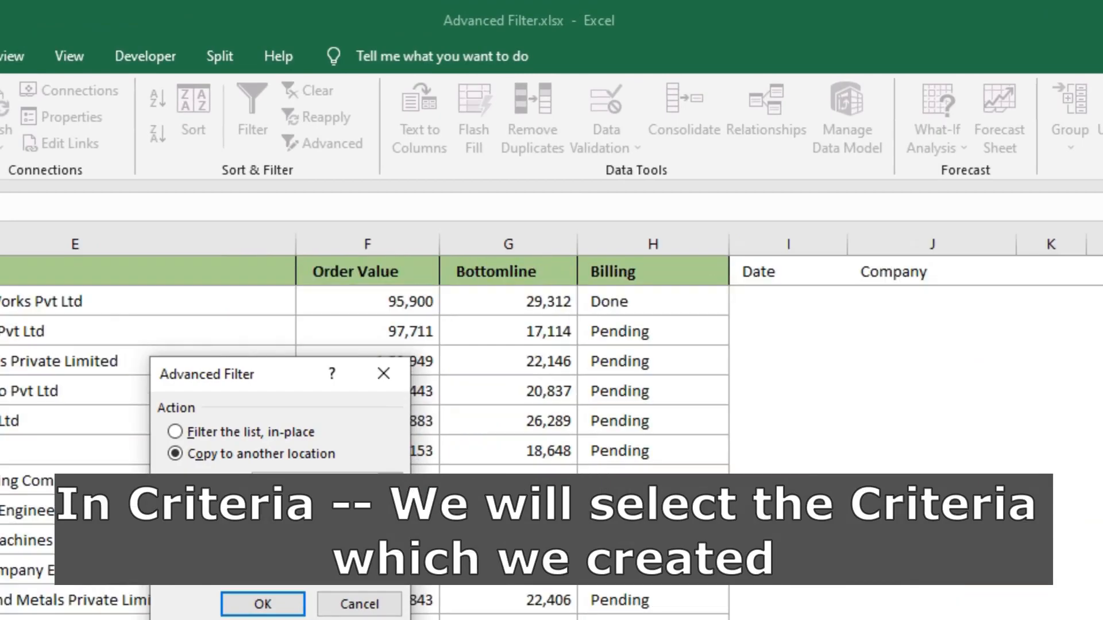
{"action": "left_click_drag", "start_coordinate": [766, 273], "coordinate": [868, 297]}
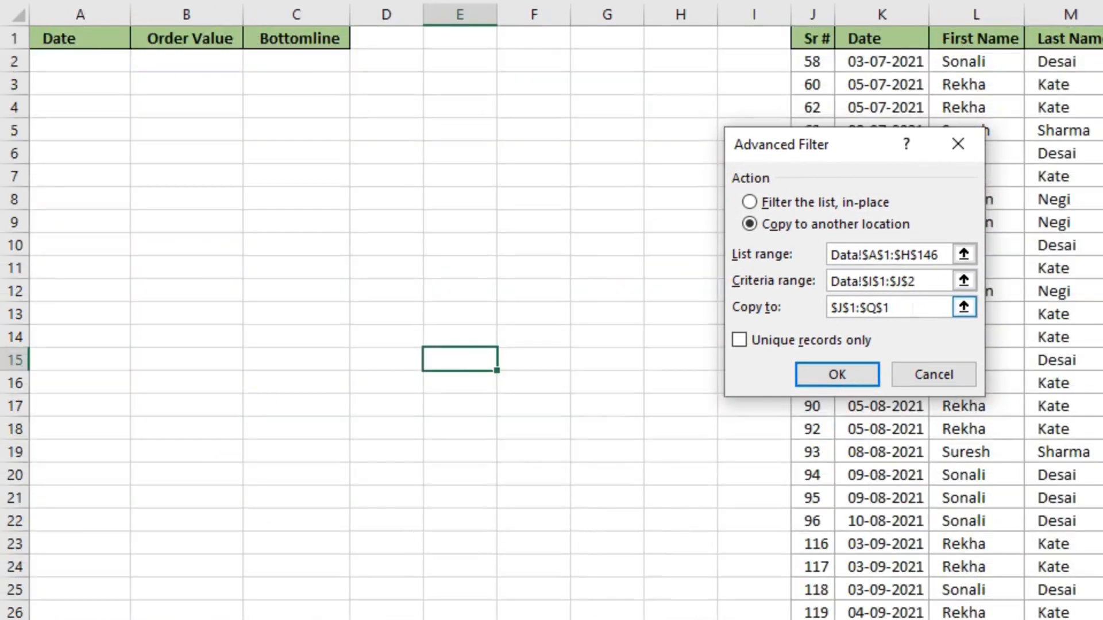
- Replace the copy destination with the three new headers, Sheet3!$A$1:$C$1, and run the filter
{"action": "key", "text": "Tab"}
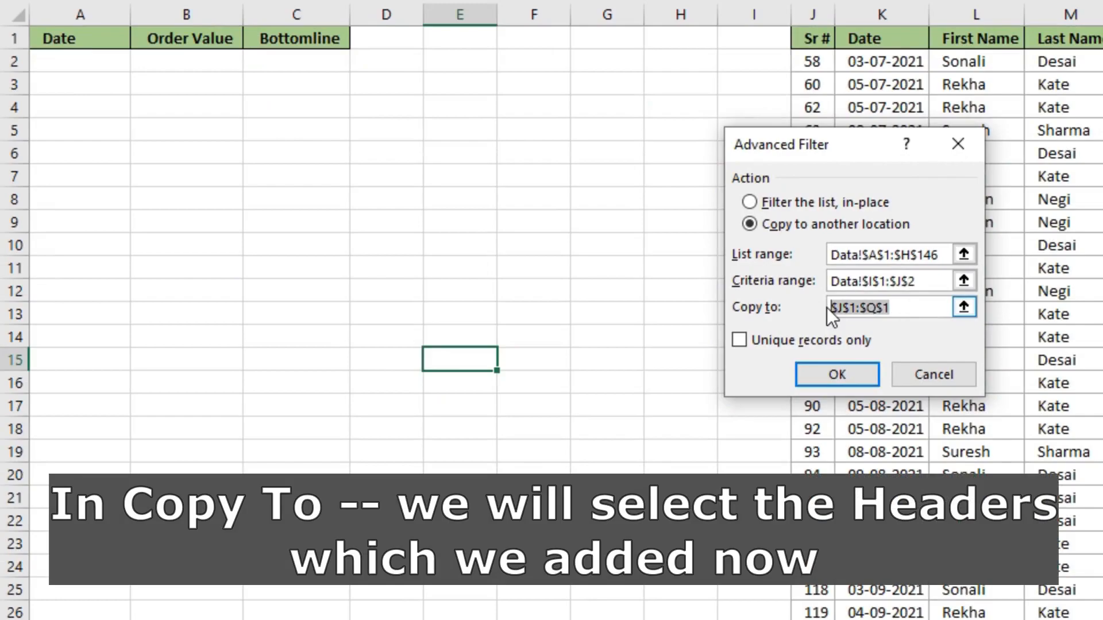
{"action": "key", "text": "BackSpace"}
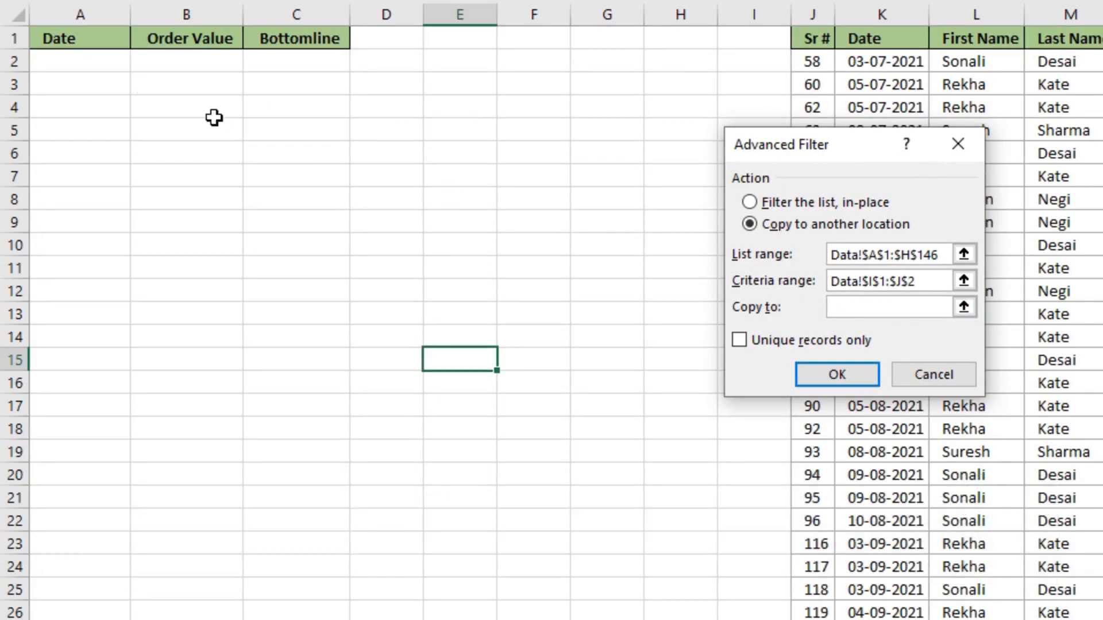
{"action": "left_click_drag", "start_coordinate": [84, 41], "coordinate": [256, 40]}
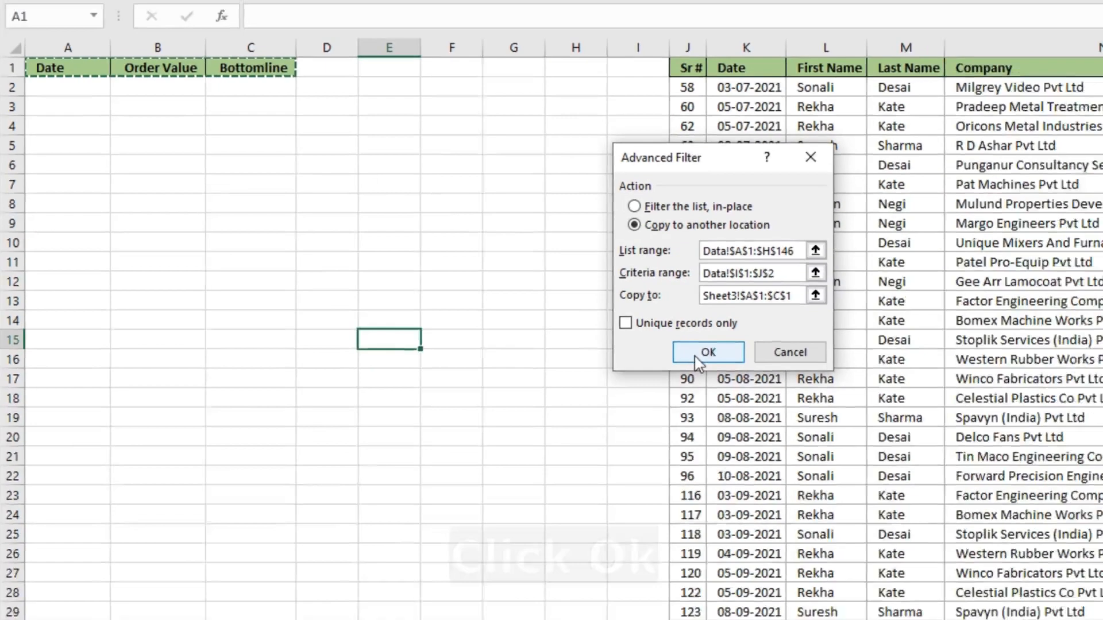
{"action": "left_click", "coordinate": [821, 378]}
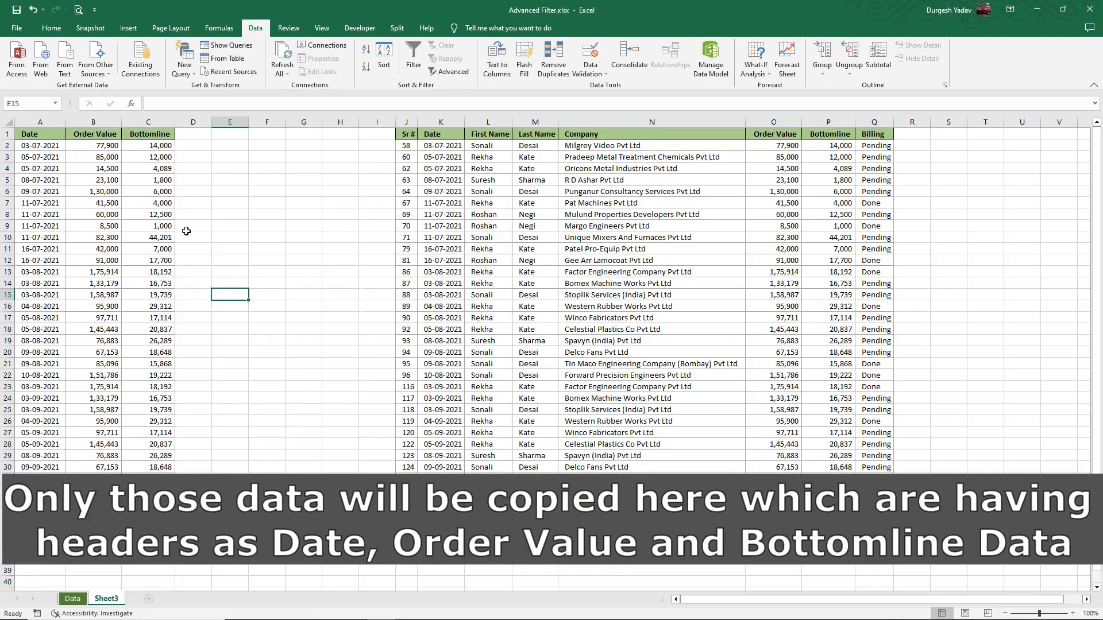
- Compare the Order Value and Bottomline values of the three-column extract with those in the full copied table
{"action": "left_click_drag", "start_coordinate": [43, 147], "coordinate": [152, 487]}
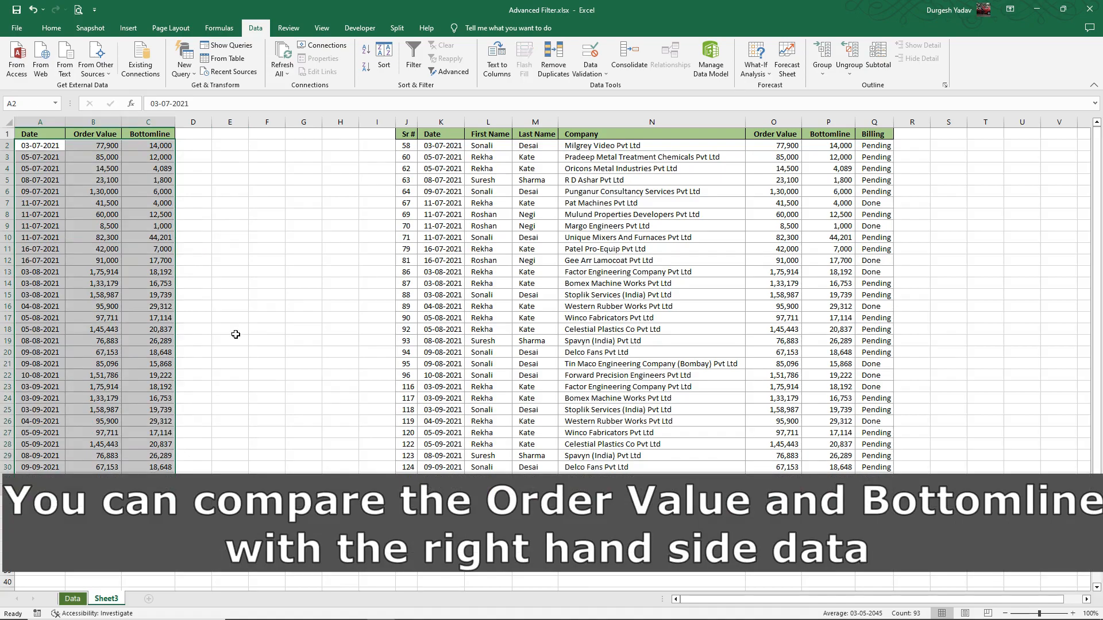
{"action": "left_click", "coordinate": [235, 335]}
{"action": "left_click_drag", "start_coordinate": [787, 147], "coordinate": [825, 487]}
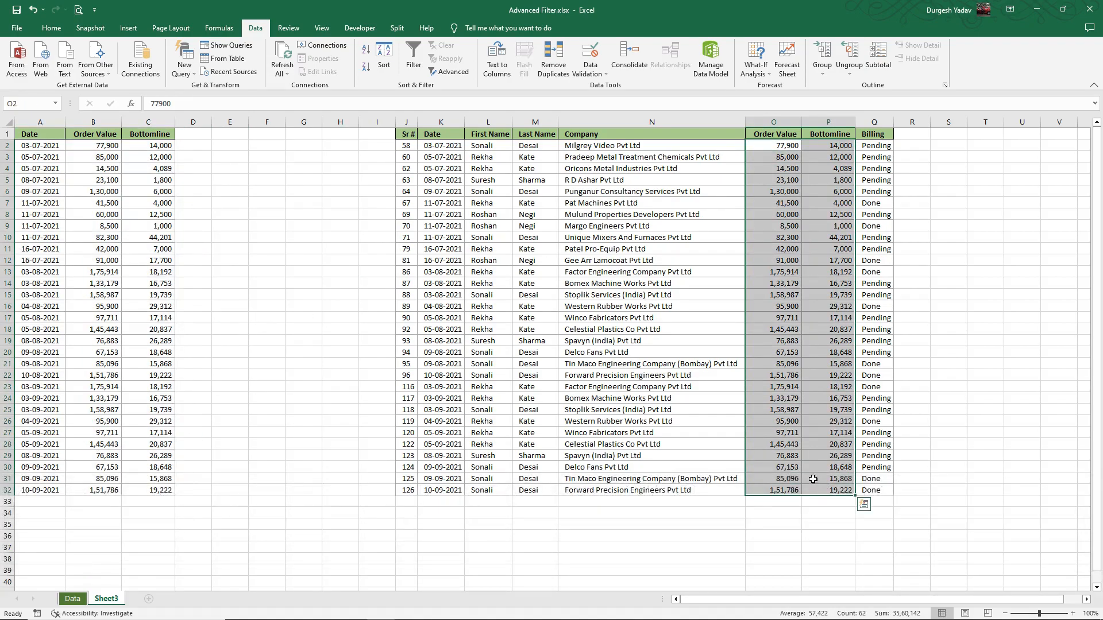
{"action": "left_click_drag", "start_coordinate": [106, 145], "coordinate": [151, 489]}
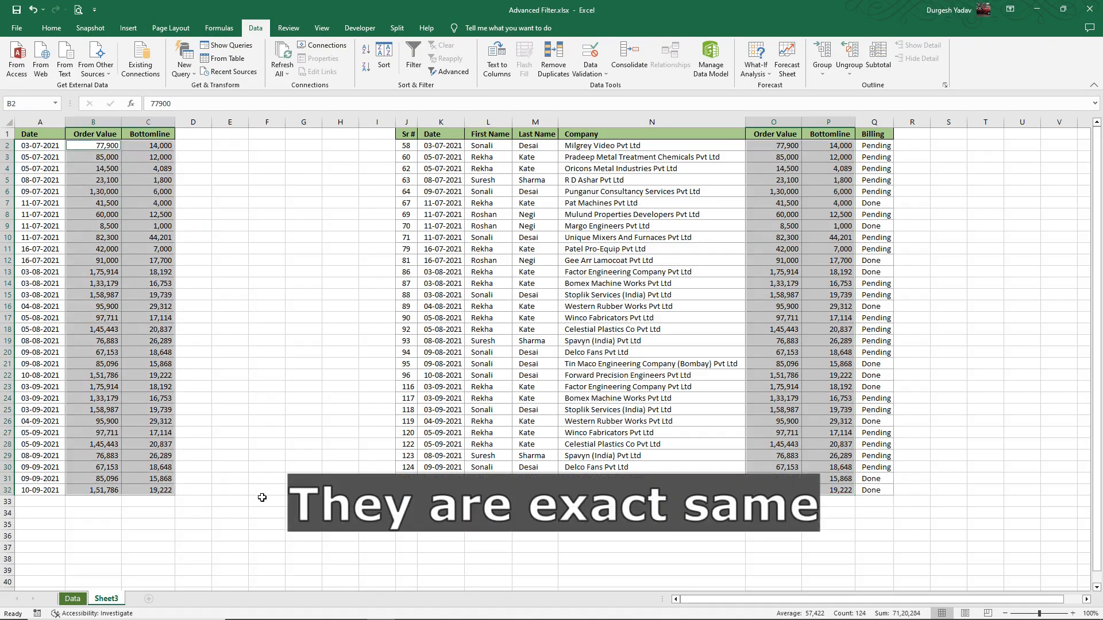